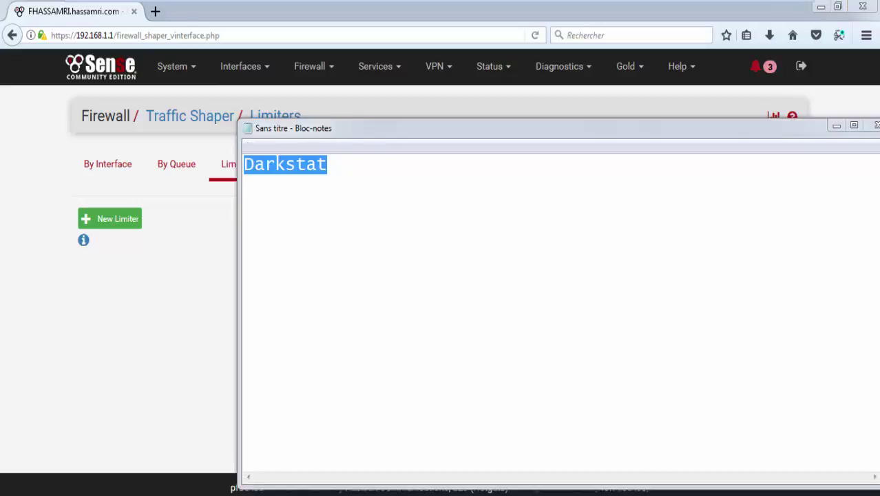
- Switch from the notepad back to the pfSense page in the browser and add a new, enabled limiter named Download
key("alt+Tab")
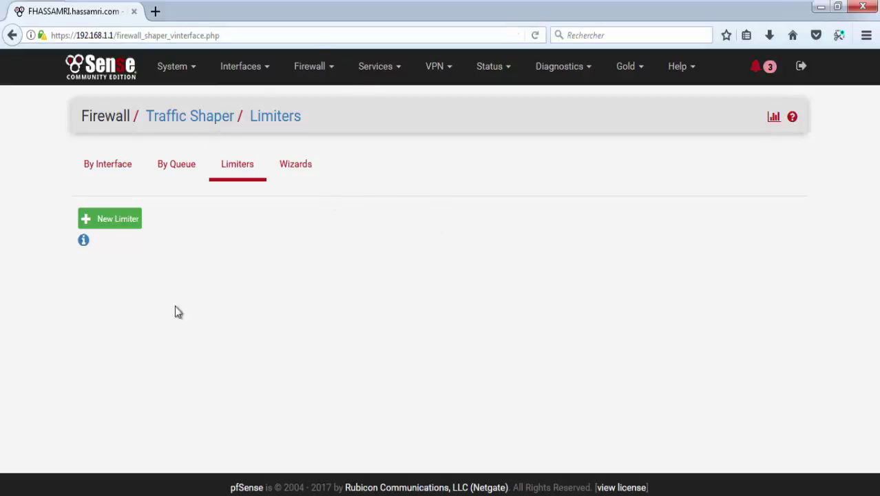
left_click(119, 222)
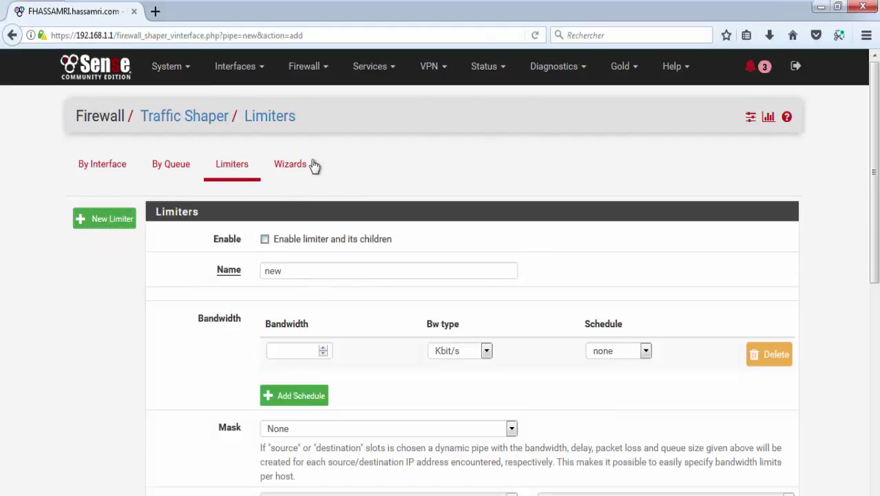
scroll(222, 204, "down", 2)
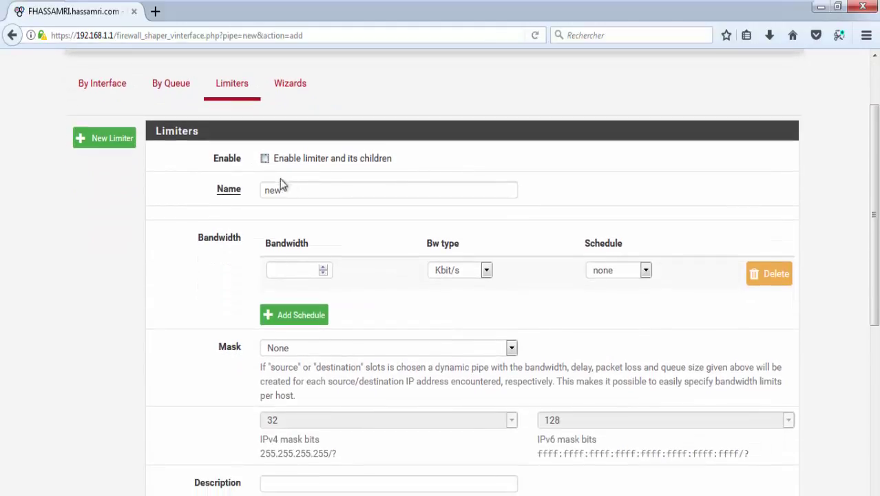
left_click(265, 158)
left_click(288, 189)
left_click(225, 187)
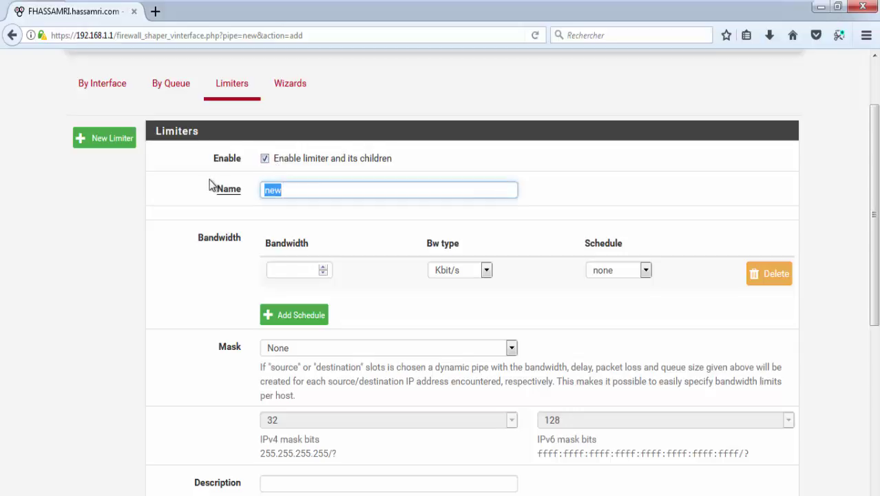
type("Do")
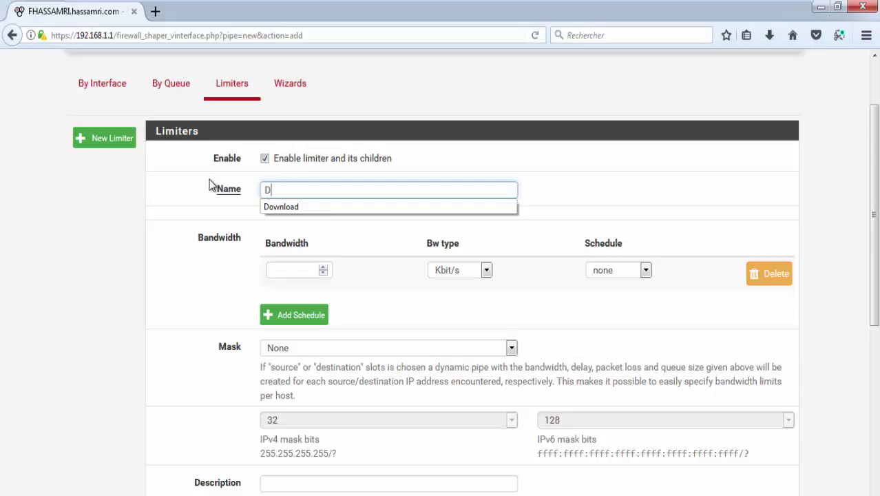
left_click(265, 204)
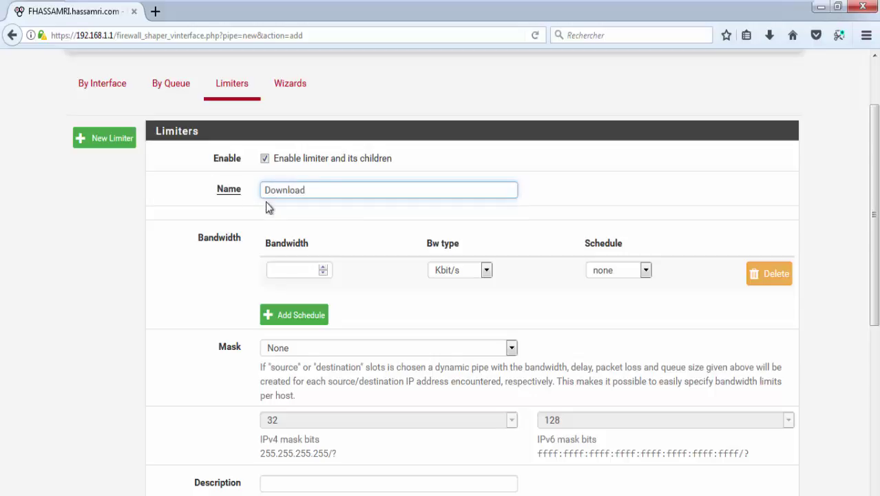
- Set the Download limiter's bandwidth to 3 Mbit/s and leave its schedule at none
scroll(329, 216, "down", 2)
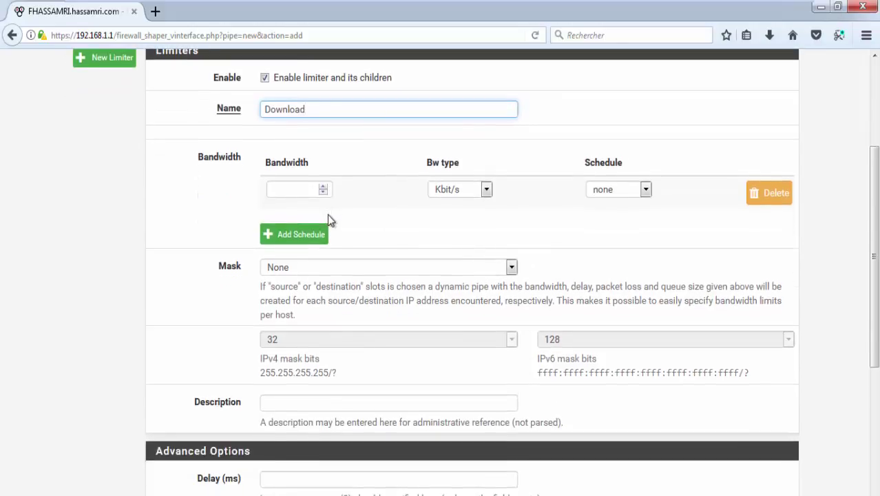
left_click(302, 189)
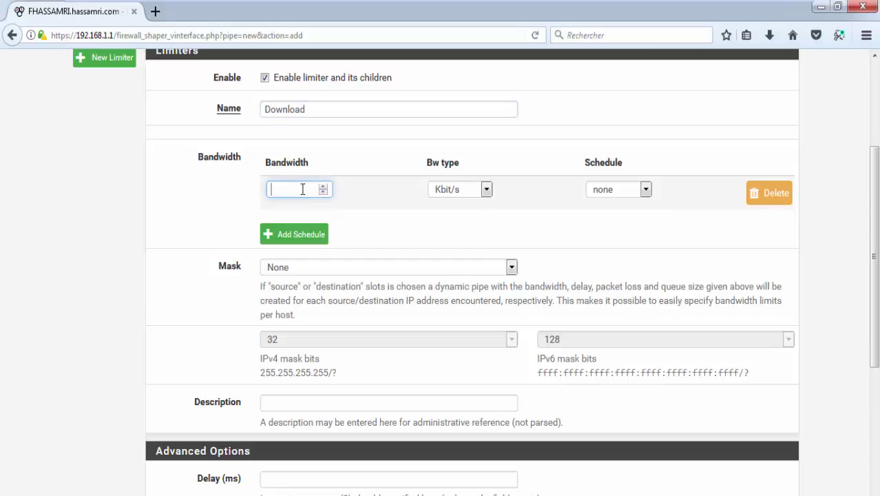
type("3")
left_click(460, 194)
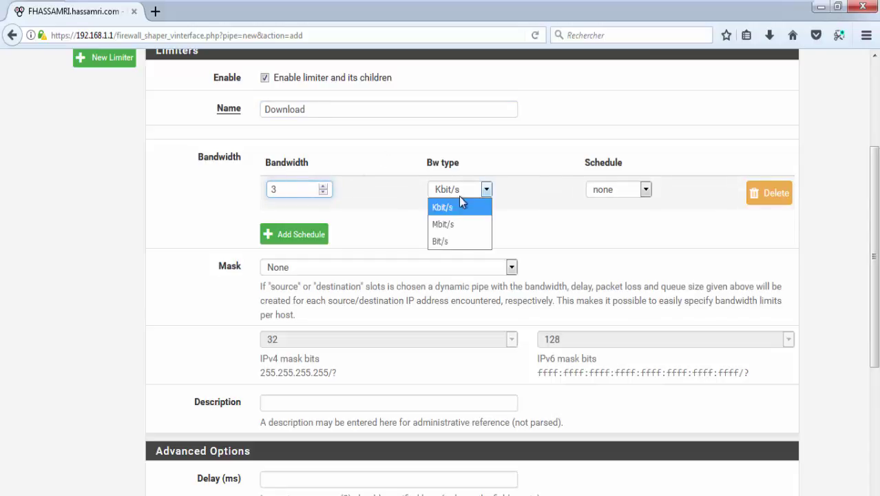
left_click(452, 221)
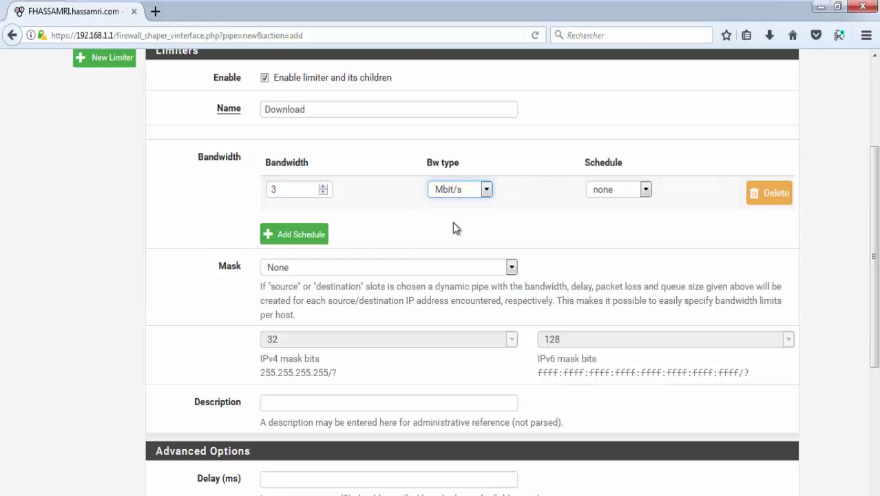
left_click(617, 195)
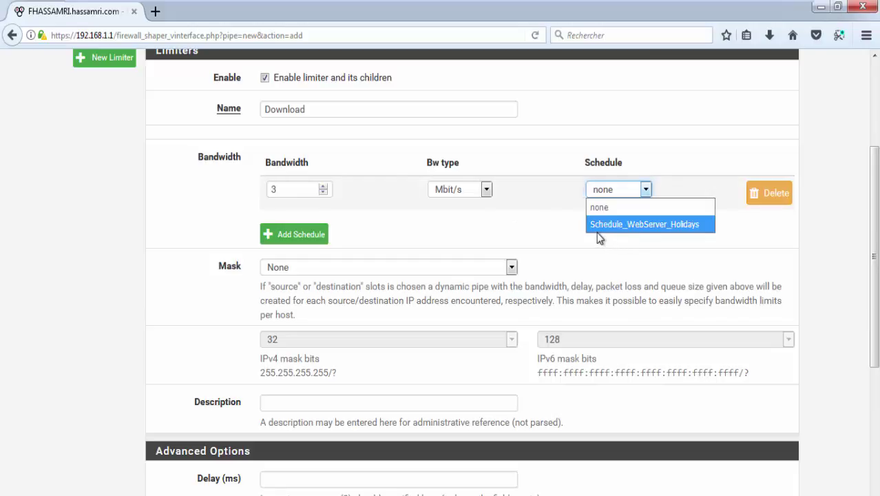
left_click(569, 235)
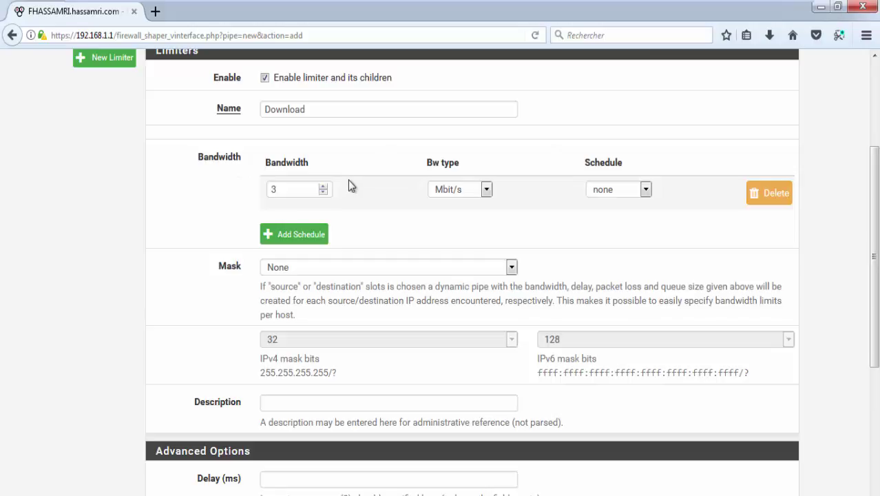
double_click(274, 187)
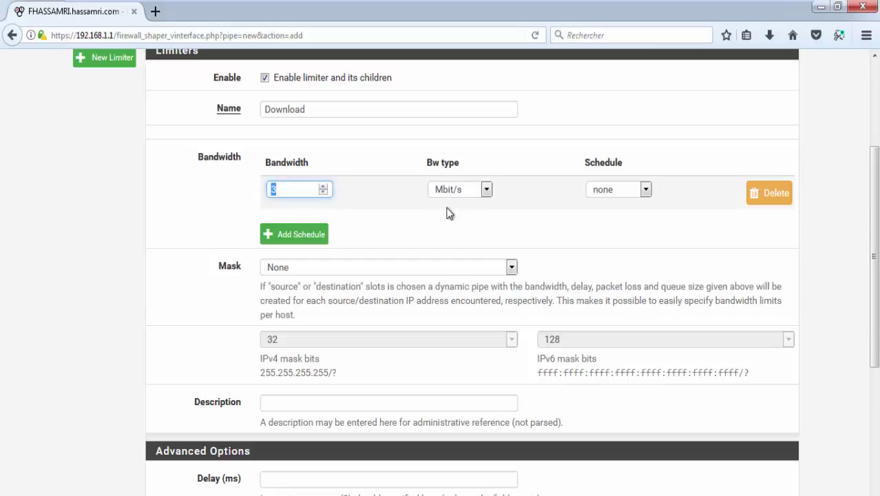
- Set the limiter's mask to Source addresses and enter the description "Limiter Download"
left_click(313, 267)
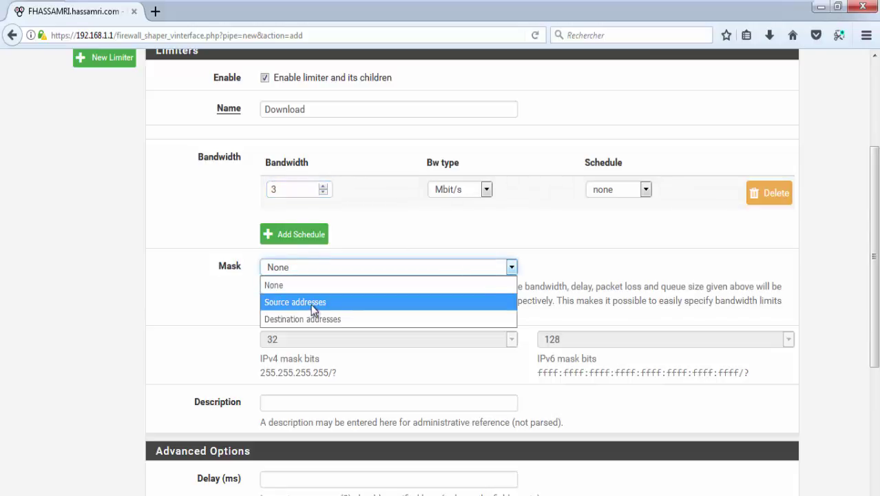
left_click(310, 304)
scroll(329, 278, "down", 2)
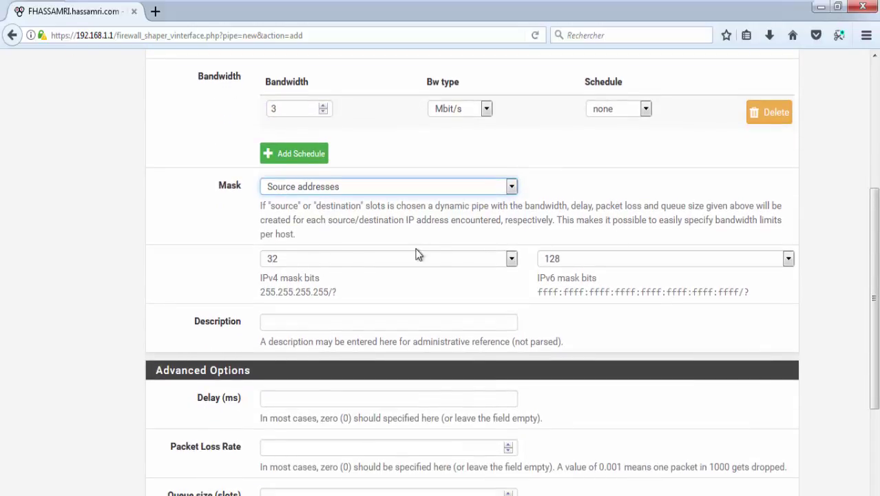
left_click(344, 321)
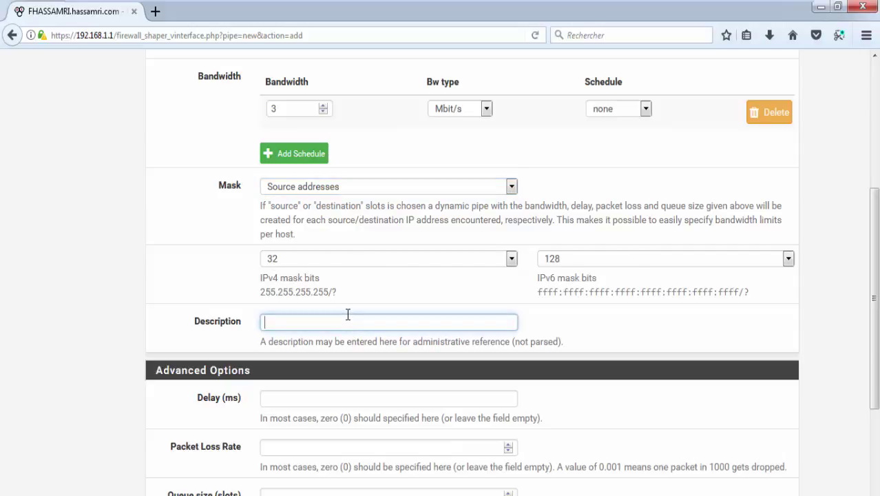
type("Limiter Download")
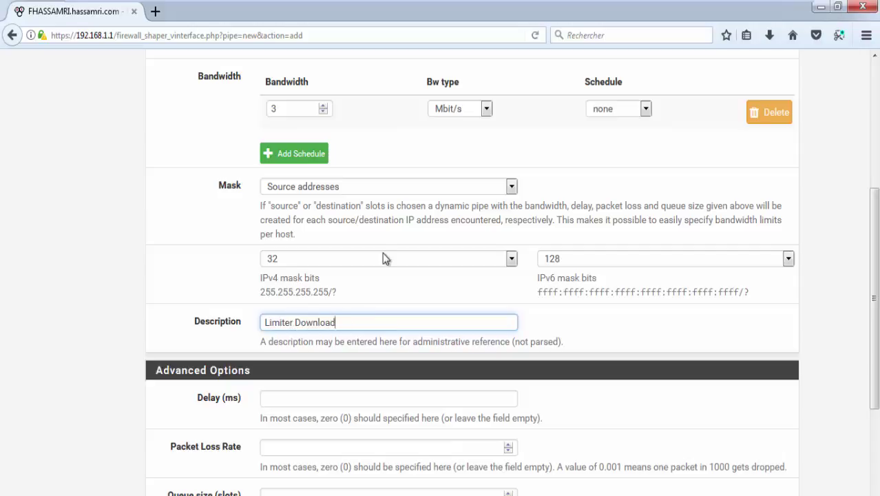
- Examine the Delay (ms) advanced option and the guidance on its recommended value
scroll(384, 257, "down", 3)
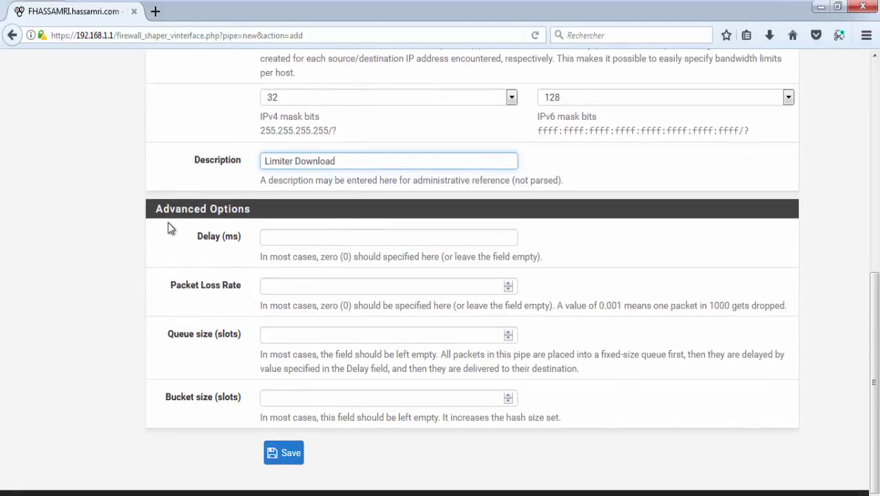
left_click_drag(198, 236, 240, 241)
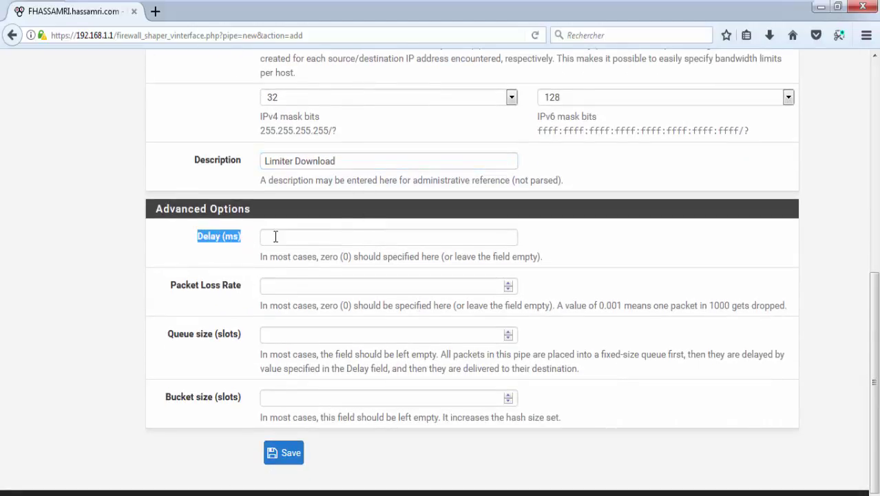
left_click(267, 237)
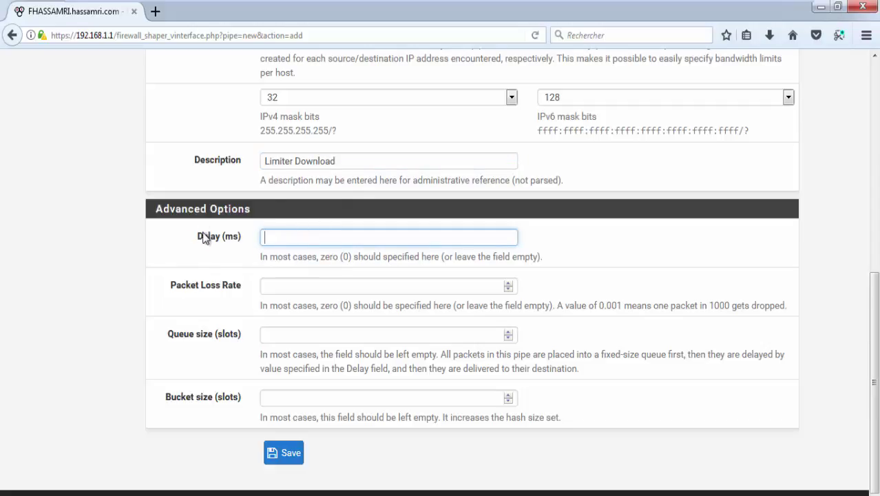
left_click_drag(199, 236, 247, 234)
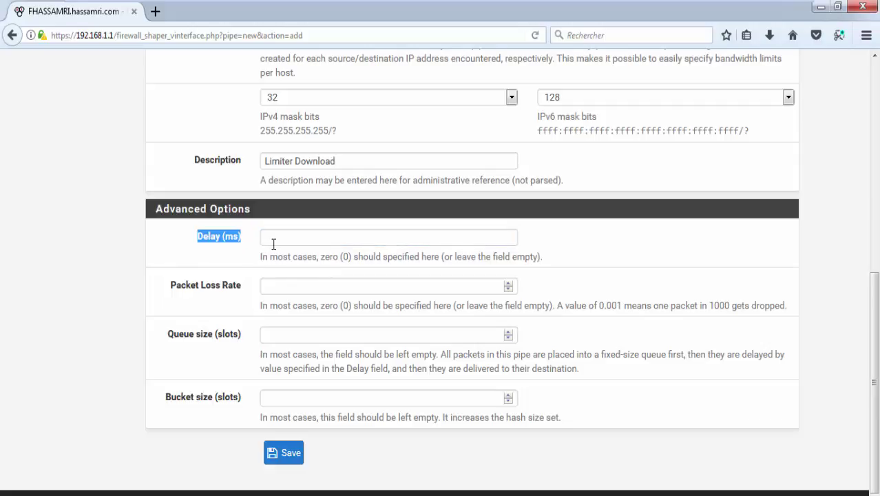
left_click(274, 240)
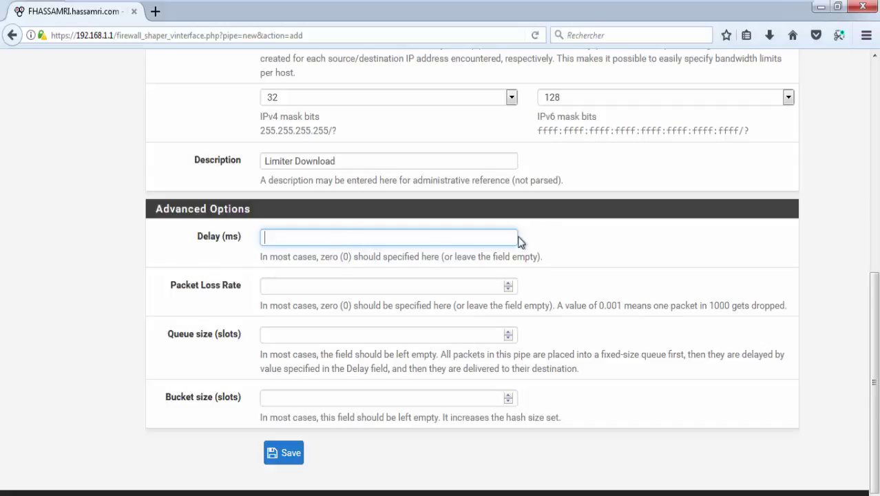
left_click(348, 256)
double_click(346, 256)
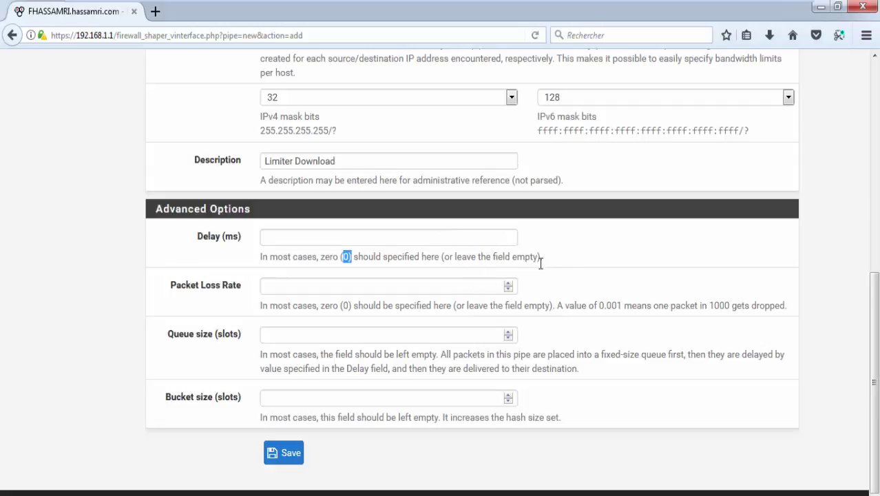
left_click_drag(528, 256, 454, 256)
left_click_drag(359, 270, 273, 254)
double_click(277, 254)
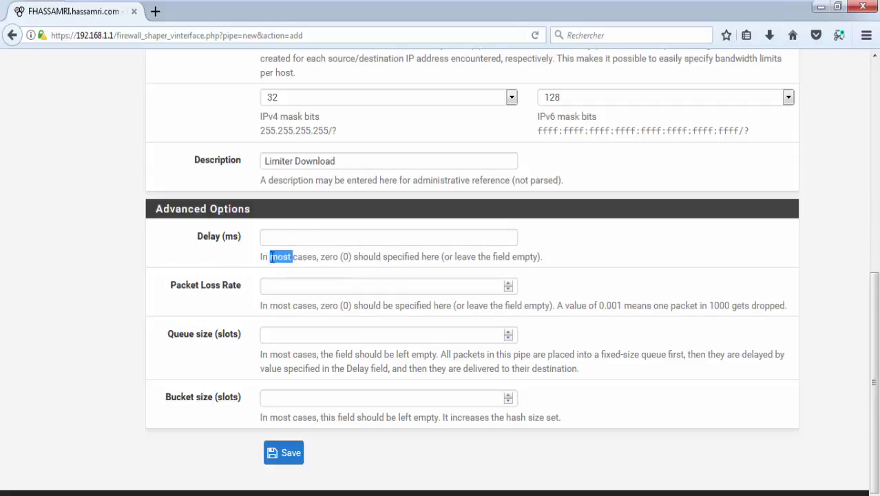
- Examine the Packet Loss Rate option and its guidance, including the 0.001 example value
left_click_drag(172, 285, 234, 295)
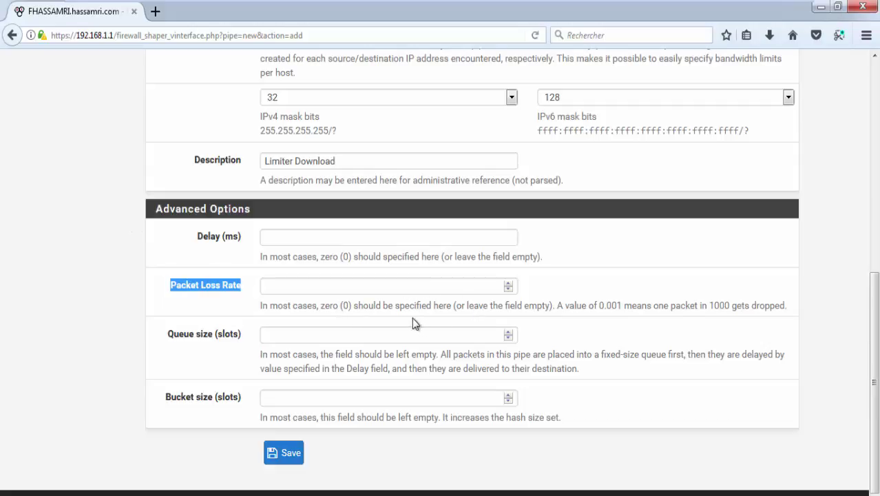
left_click_drag(338, 305, 541, 311)
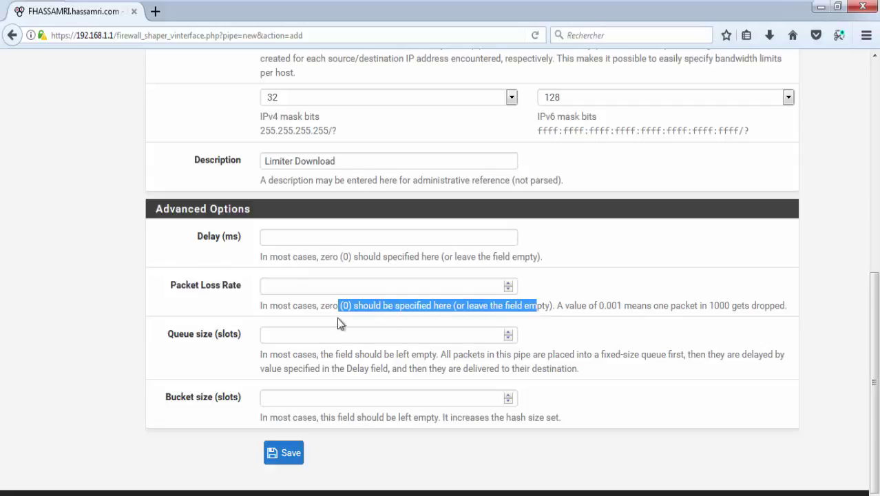
left_click(329, 287)
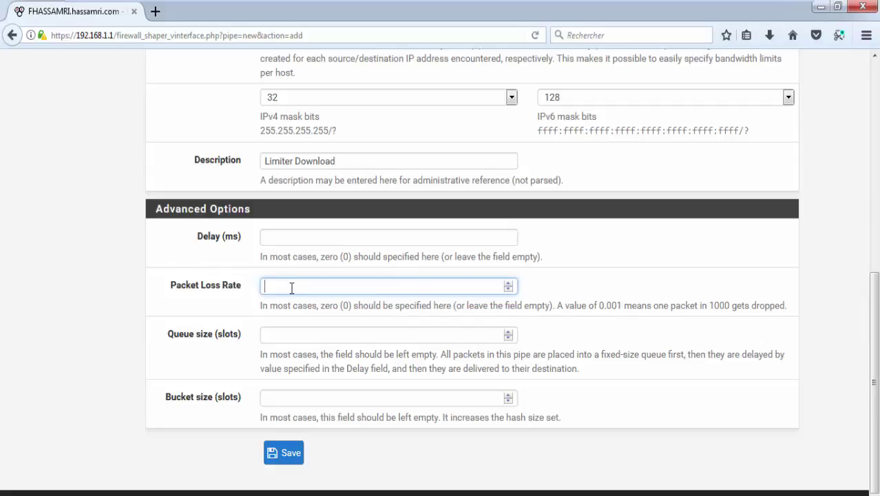
left_click_drag(556, 305, 632, 305)
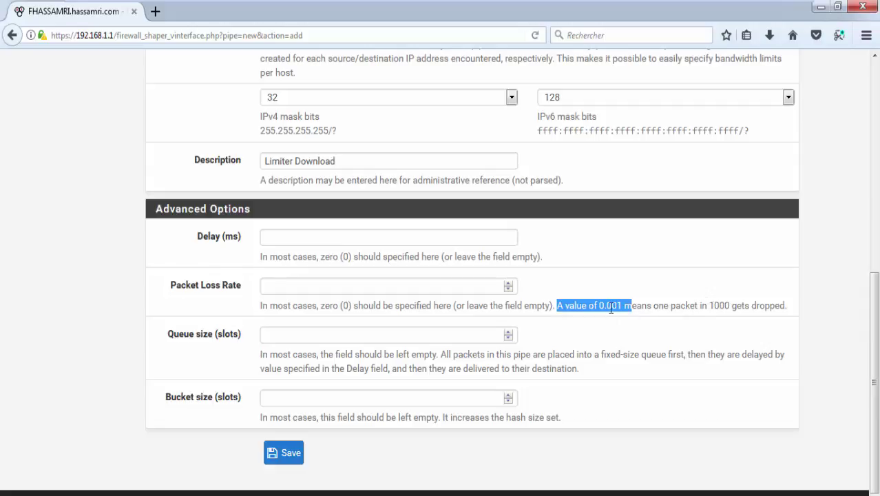
double_click(610, 305)
left_click_drag(598, 305, 626, 305)
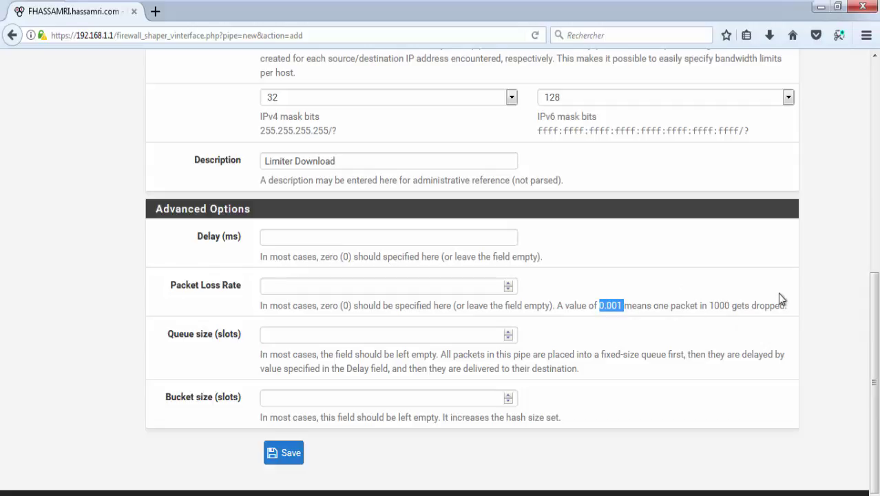
double_click(613, 307)
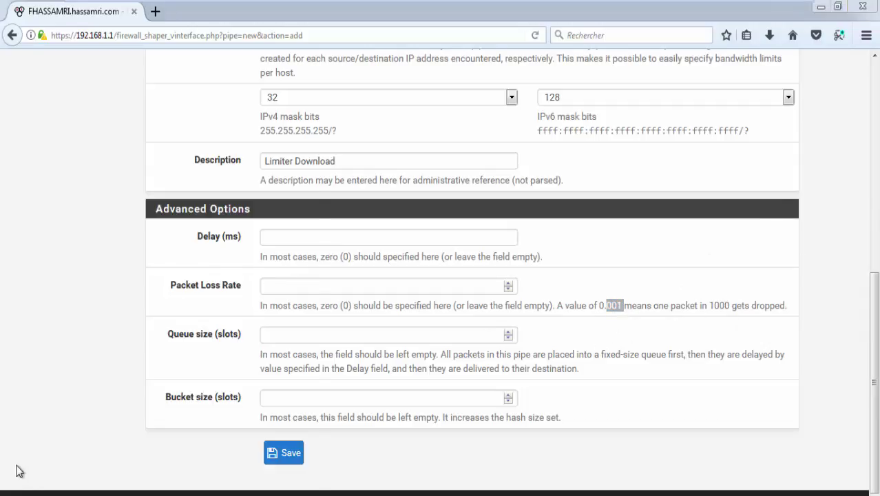
- Open the Windows calculator and divide 1 by 0.001 to work out the packet loss example
left_click(15, 493)
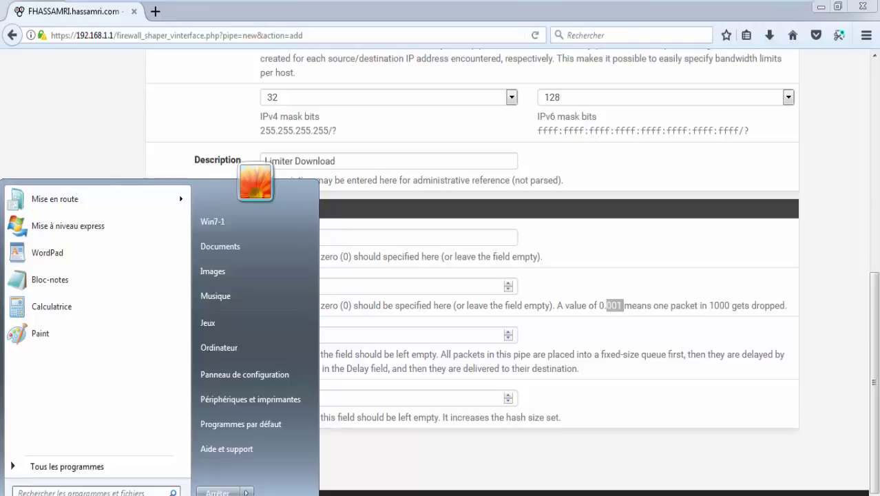
left_click(103, 304)
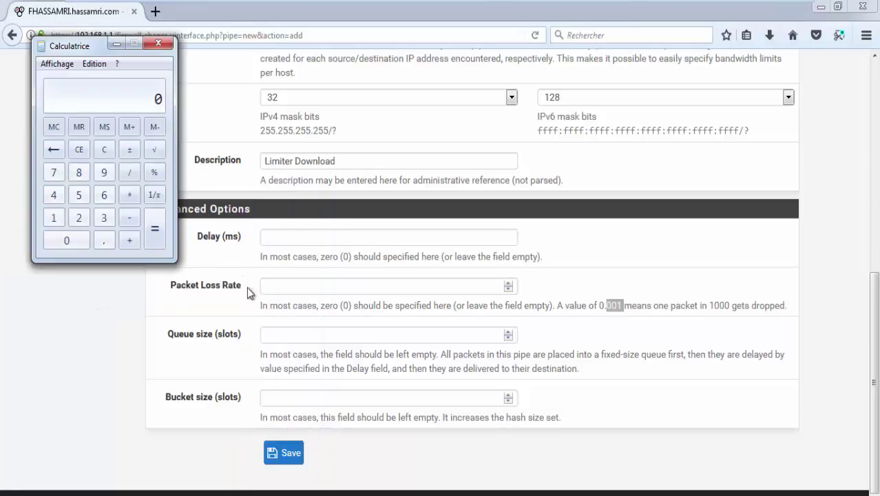
left_click(56, 217)
left_click(128, 172)
left_click(104, 240)
left_click(67, 240)
left_click(67, 241)
left_click(53, 218)
left_click(156, 234)
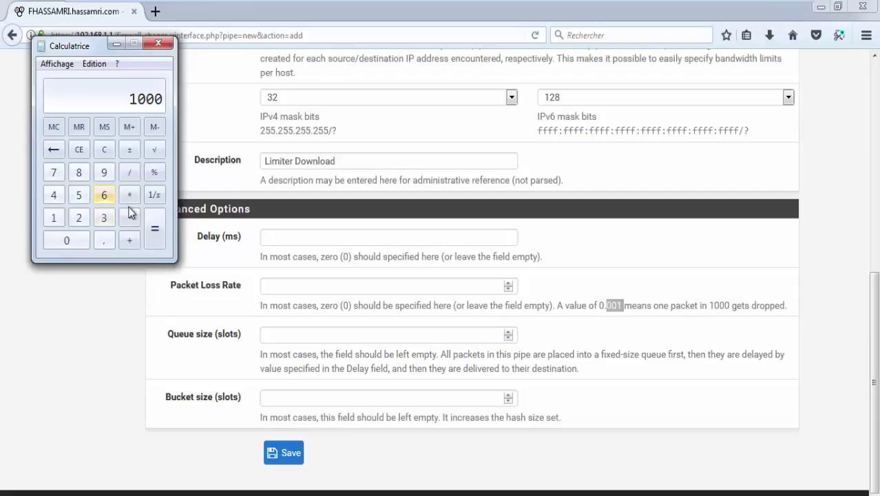
key("Escape")
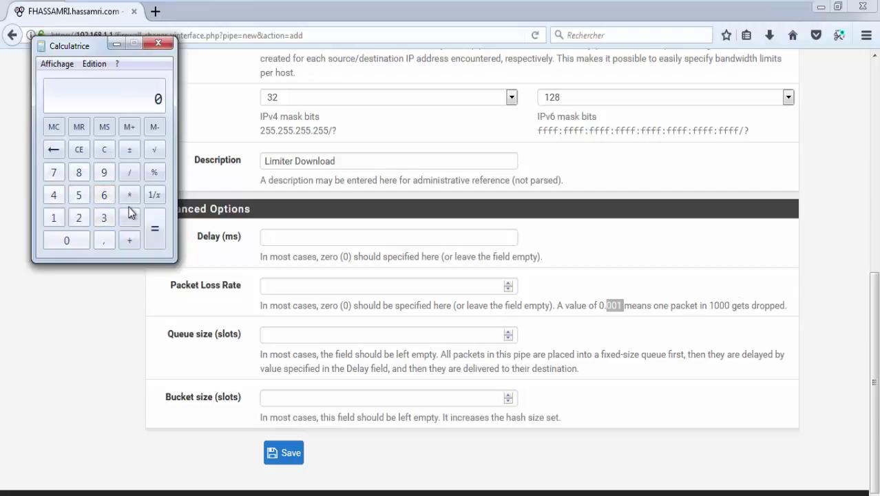
left_click(104, 240)
left_click(79, 240)
left_click(54, 217)
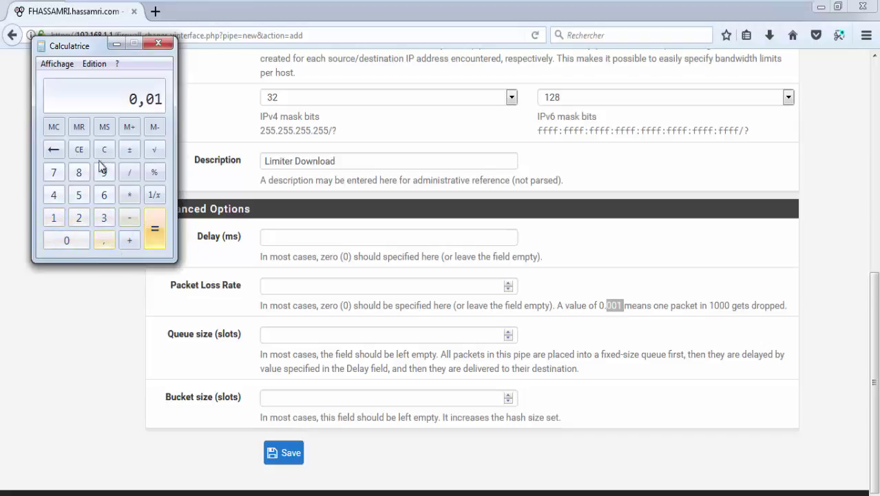
left_click(59, 131)
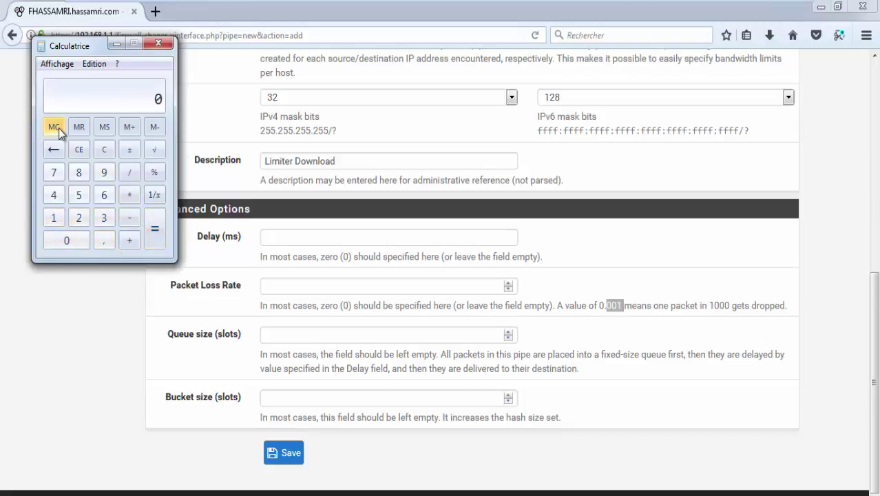
- Divide 1 by 0.01 in the calculator to work out another packet loss example, and close it
left_click(59, 221)
left_click(76, 239)
left_click(104, 240)
left_click(64, 240)
left_click(59, 219)
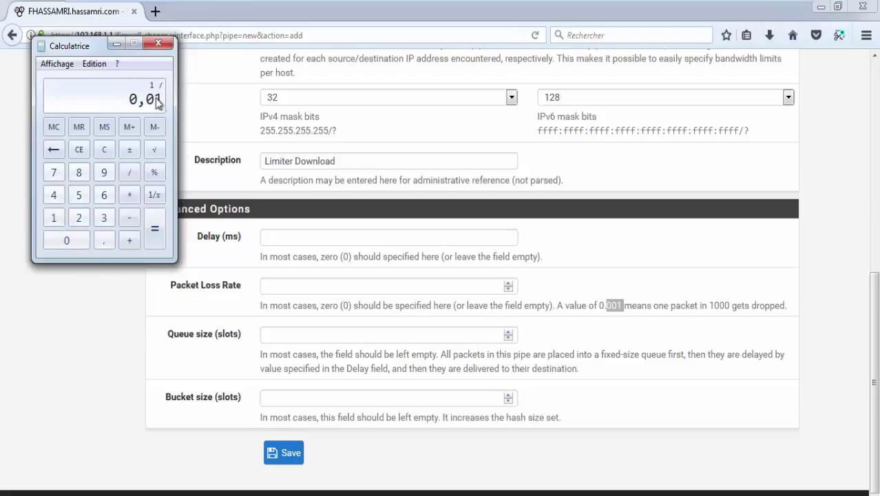
left_click(155, 240)
left_click(163, 42)
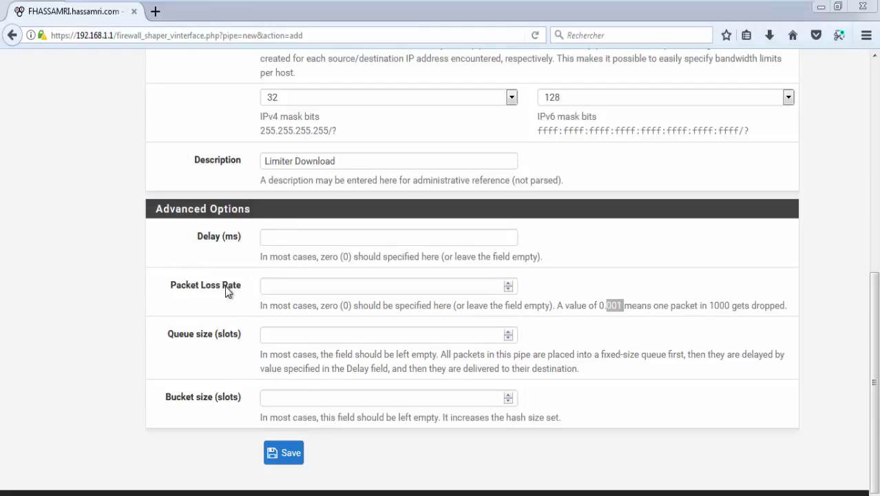
- Set the Download limiter's Packet Loss Rate to 0.005
left_click(285, 241)
left_click(303, 287)
type("0.005")
- Review the Download limiter's settings, save it, and apply the traffic shaper changes
scroll(877, 215, "up", 2)
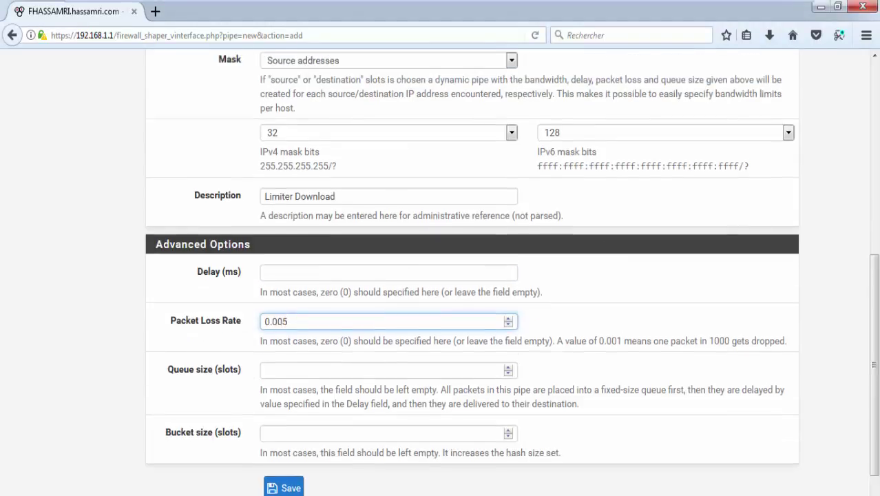
scroll(877, 214, "up", 6)
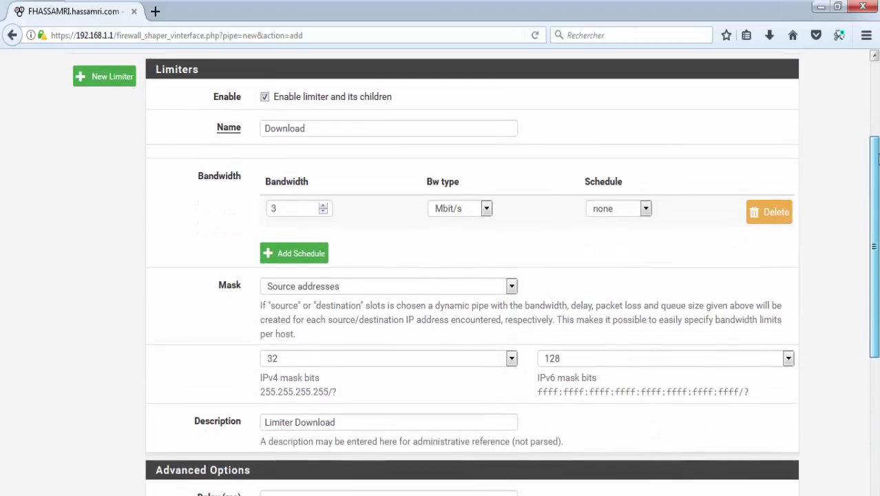
scroll(877, 177, "down", 8)
left_click(276, 444)
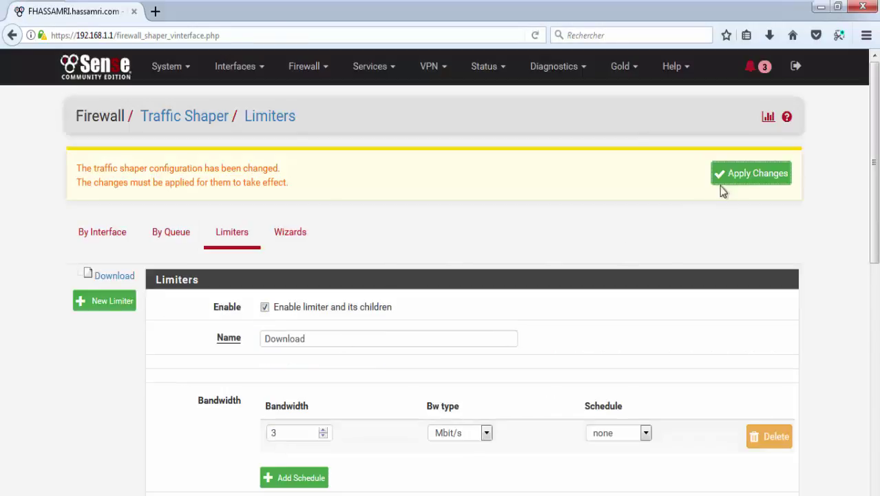
left_click(724, 180)
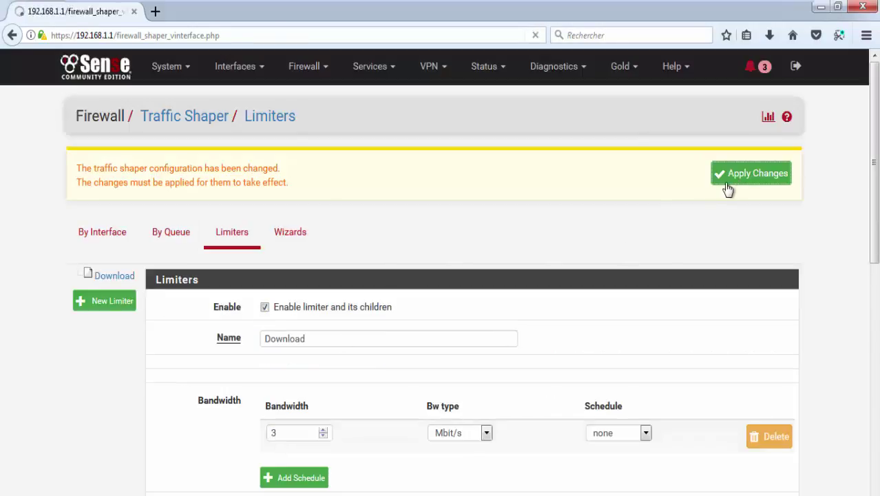
- Start a new limiter, enable it with its children, and name it Upload
left_click(118, 289)
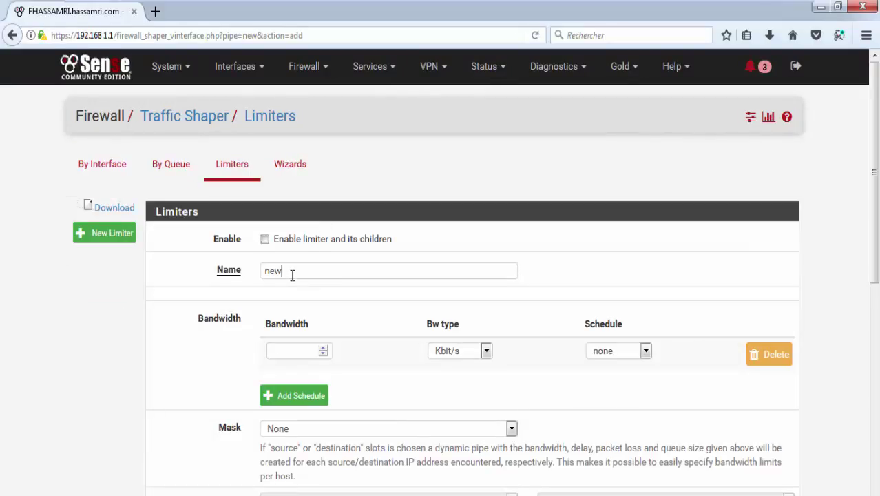
double_click(292, 274)
left_click(264, 239)
left_click(286, 271)
type("Unew")
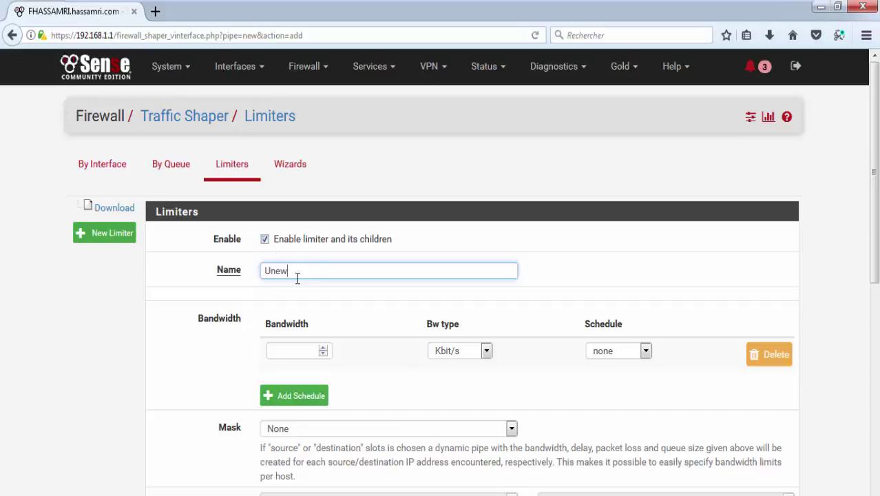
key("BackSpace")
key("BackSpace")
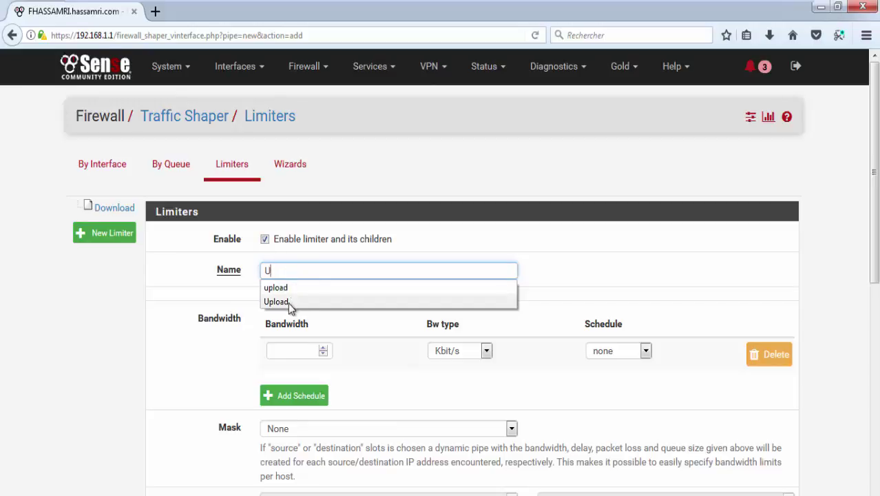
left_click(288, 302)
- Set the Upload limiter's bandwidth to 1 Mbit/s with the schedule set to none
left_click(299, 349)
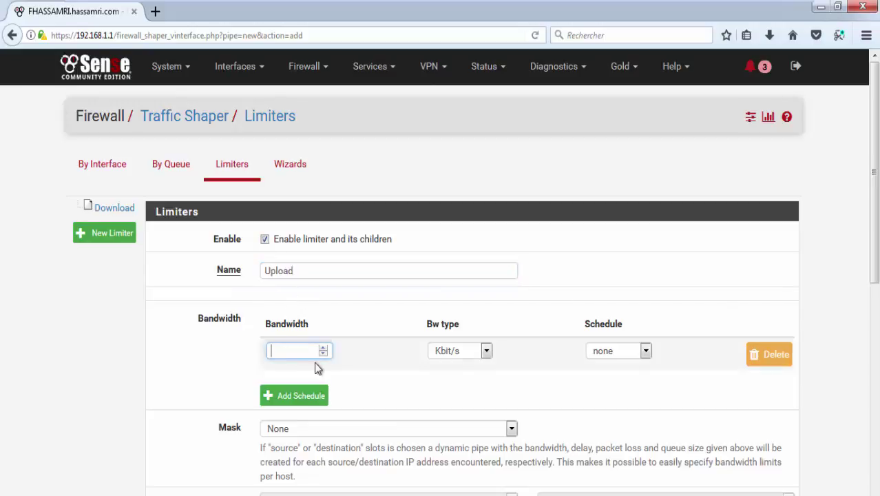
type("1")
left_click(460, 351)
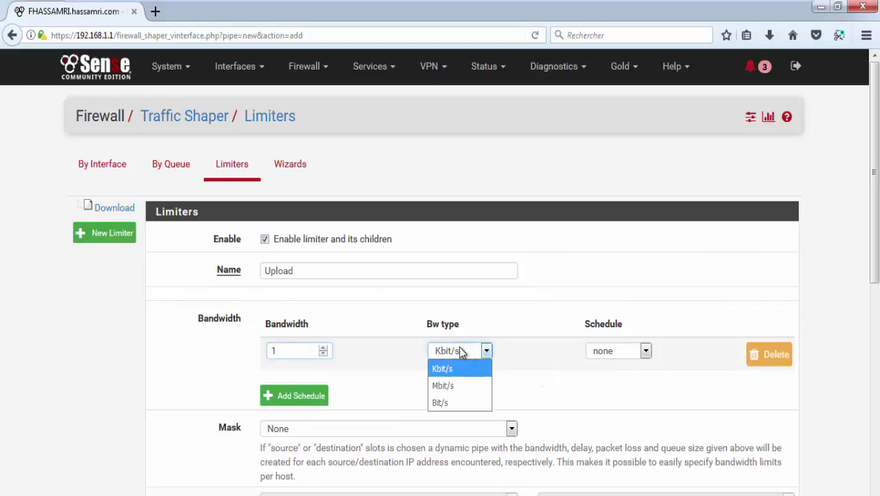
left_click(457, 385)
left_click(610, 358)
left_click(612, 362)
- Choose the Upload limiter's address mask and enter the description "Limiter Upload"
scroll(371, 296, "down", 2)
left_click(366, 270)
left_click(368, 301)
scroll(379, 287, "down", 3)
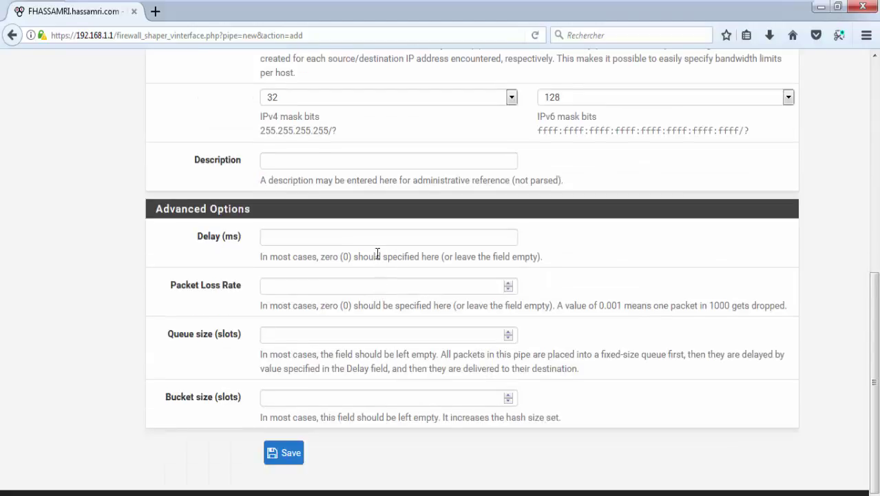
left_click(309, 165)
type("L")
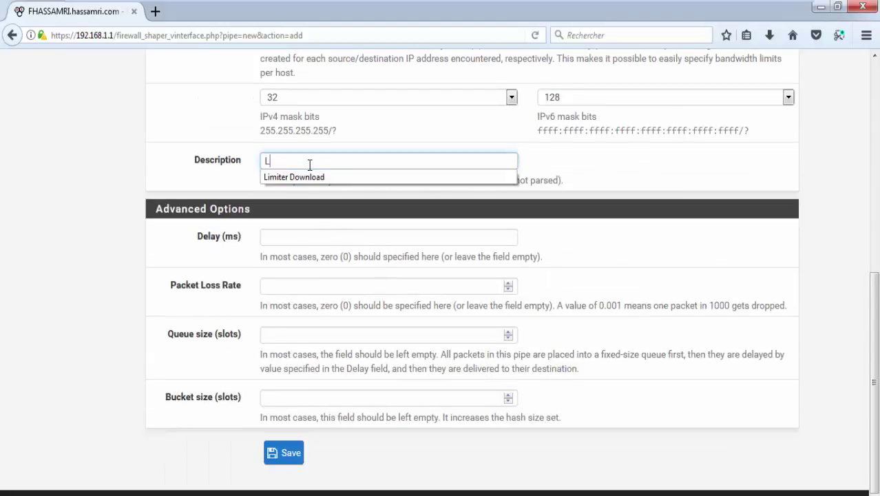
type("imiter")
key("Escape")
type("Upload")
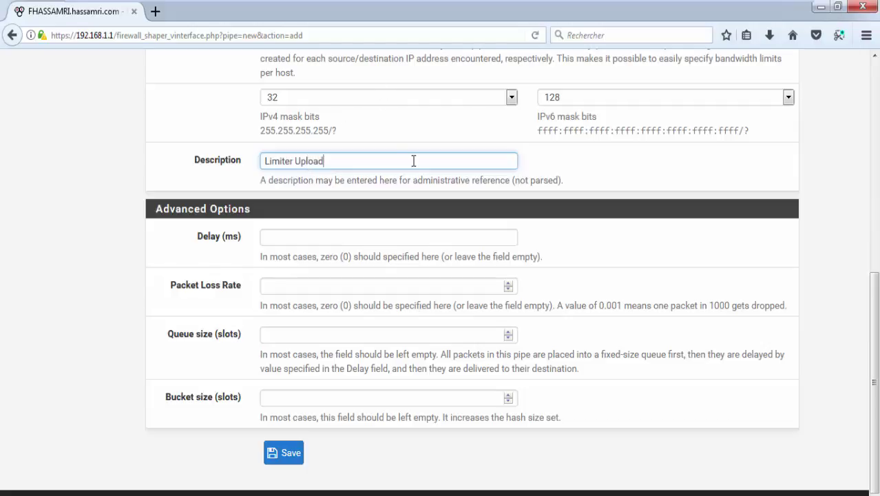
- Save the Upload limiter and apply the traffic shaper changes
scroll(412, 200, "down", 1)
left_click(295, 436)
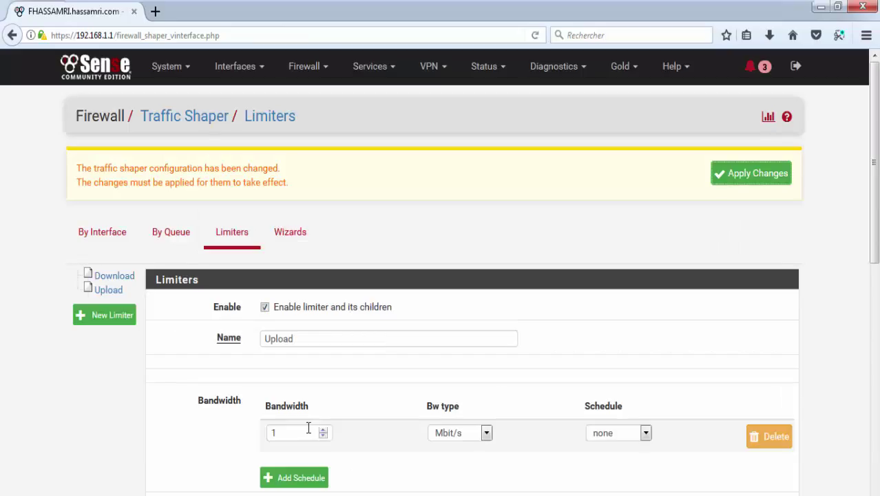
left_click(748, 174)
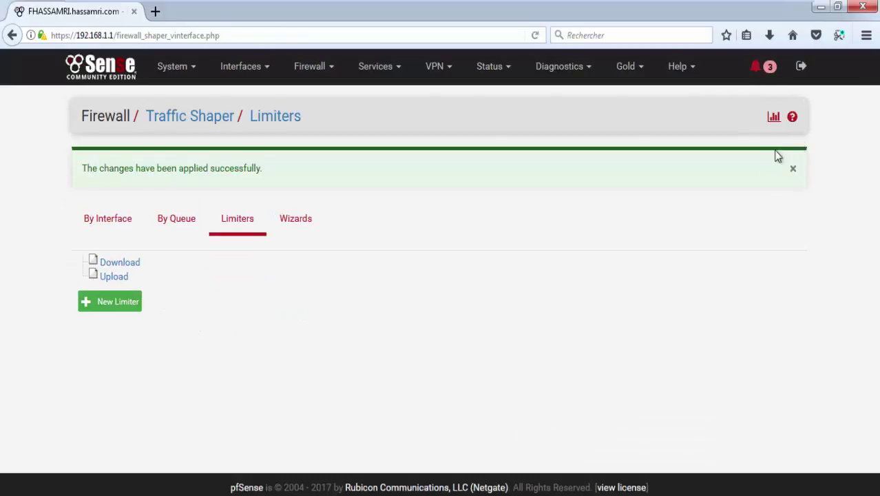
- Switch to Notepad, copy the package name "Darkstat", and return to the browser
key("alt+Tab")
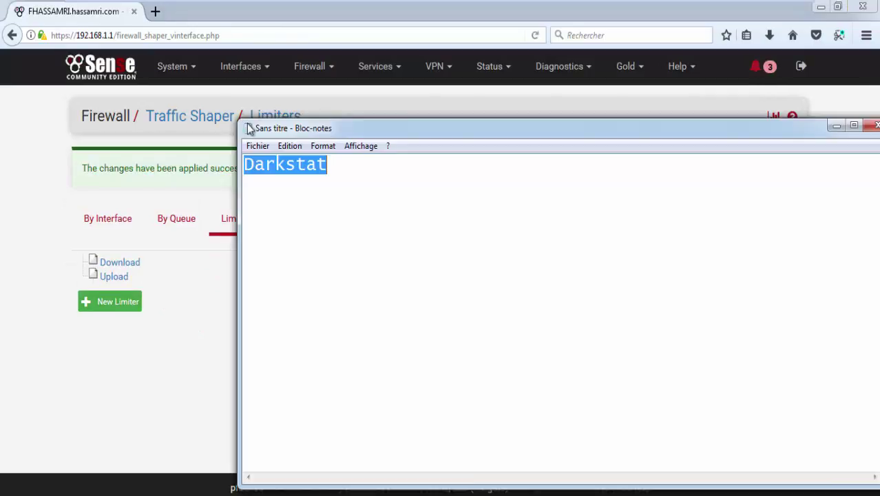
left_click(289, 177)
double_click(285, 171)
left_click_drag(327, 176, 232, 168)
key("cmd+c")
left_click(208, 200)
- Open the list of available packages in the pfSense Package Manager
left_click(177, 66)
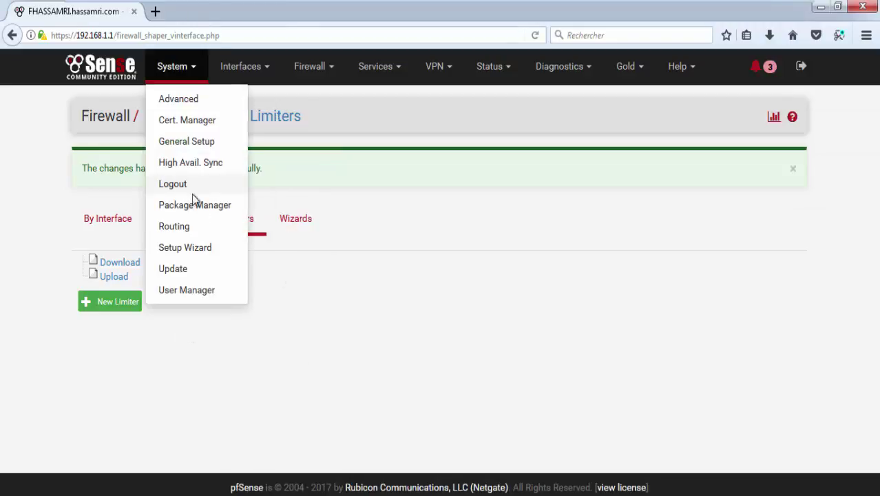
left_click(201, 204)
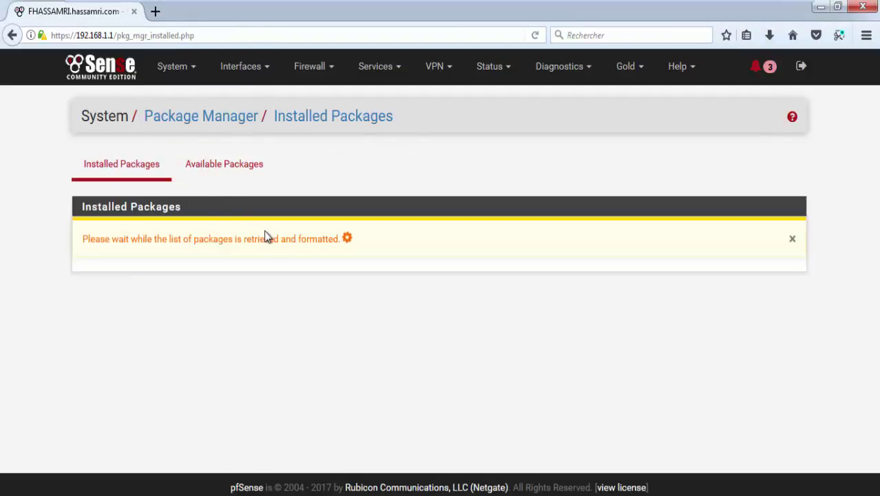
left_click(231, 173)
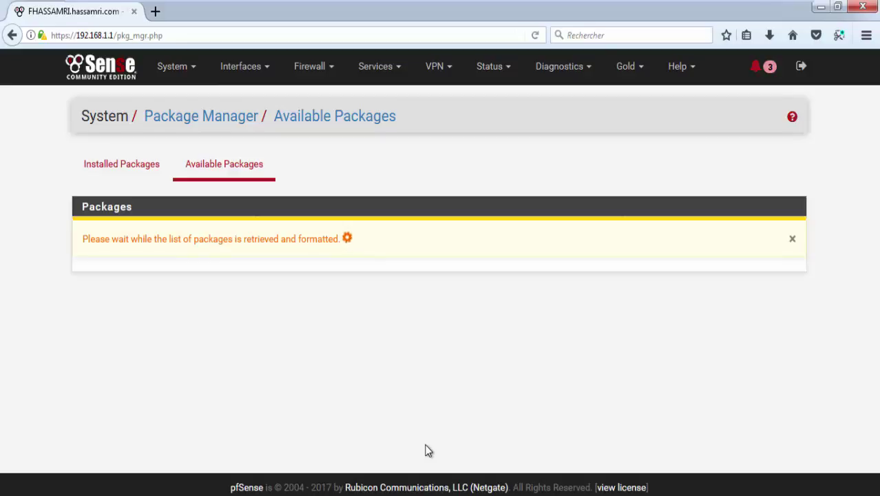
- Copy "Darkstat" from the Notepad note and search the available packages for it
key("alt+Tab")
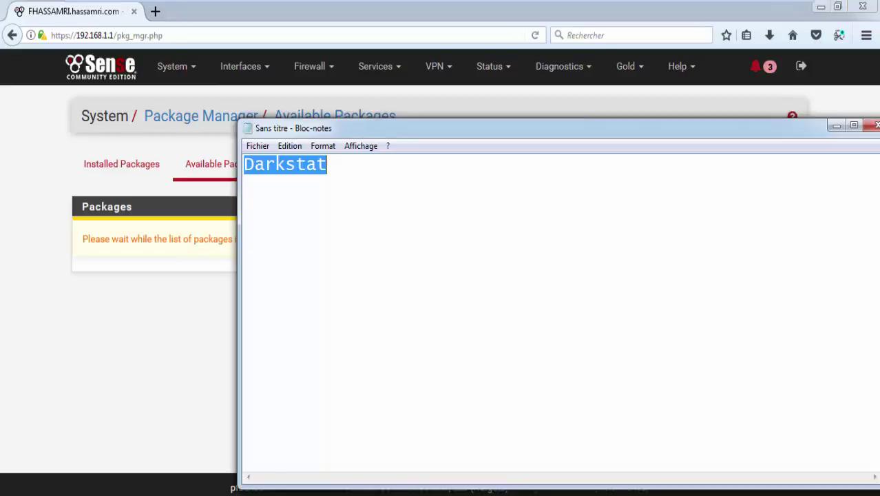
right_click(286, 170)
left_click(302, 215)
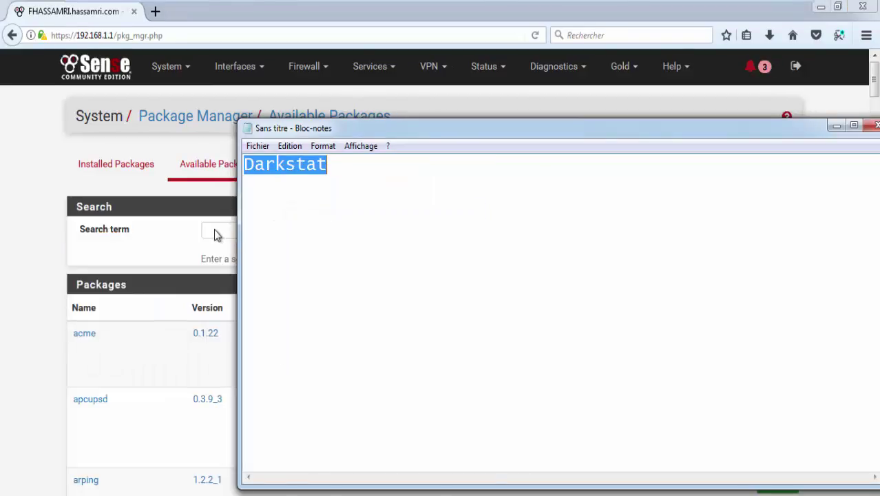
left_click(214, 235)
right_click(214, 235)
left_click(249, 298)
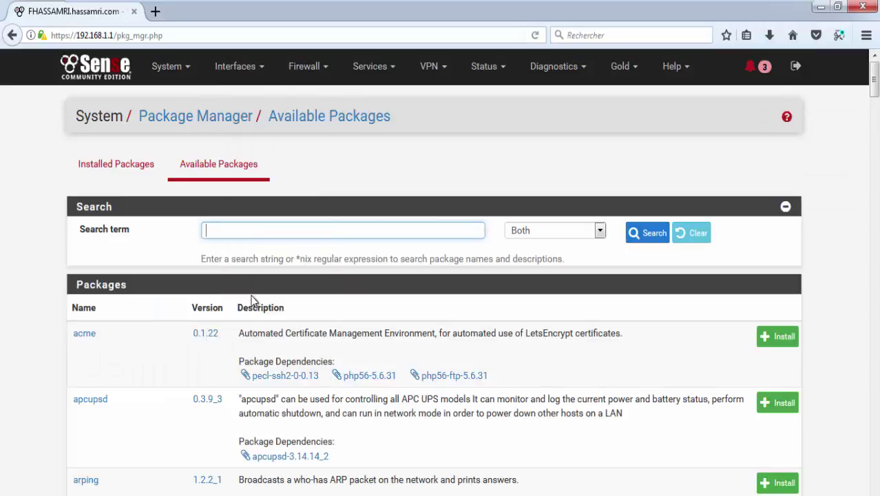
left_click(632, 233)
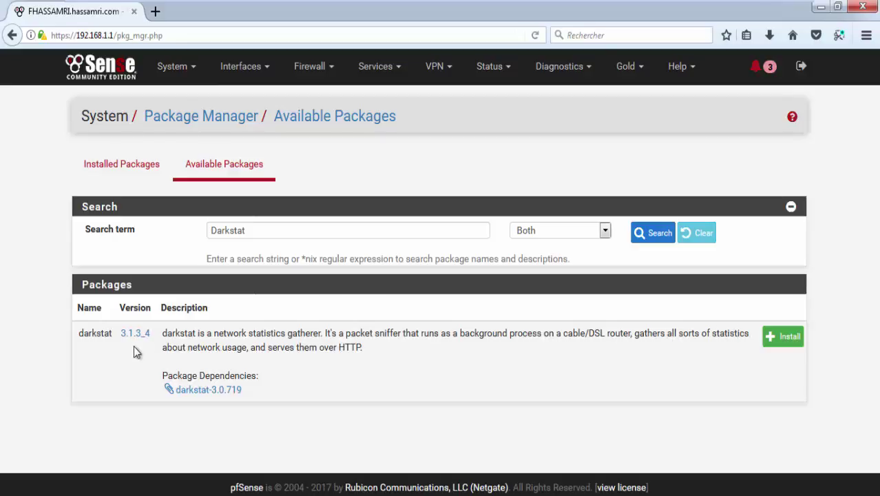
- Examine the darkstat package description, including what statistics it gathers and how it serves them
left_click_drag(152, 357, 161, 336)
left_click(362, 352)
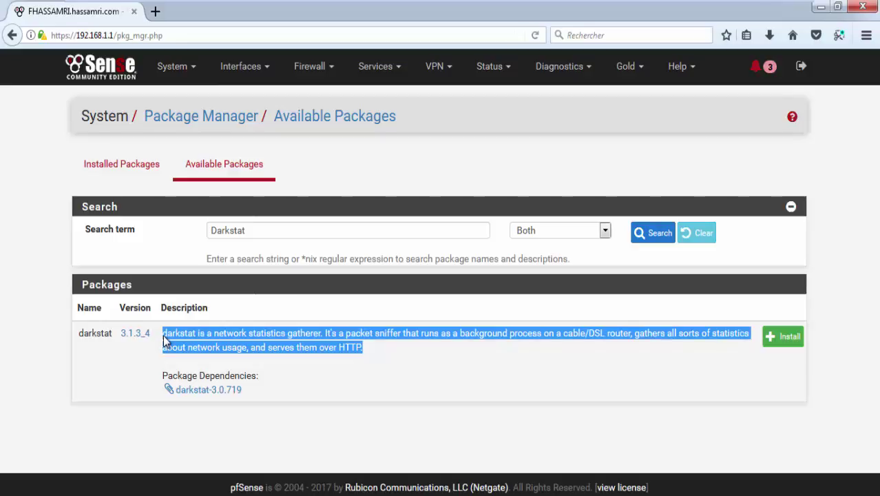
double_click(169, 348)
left_click(172, 353)
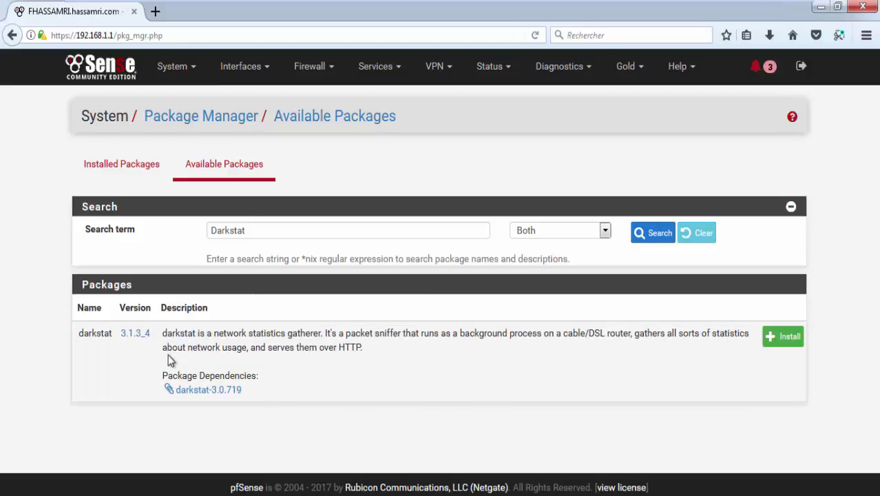
left_click_drag(247, 348, 149, 338)
left_click_drag(413, 350, 705, 336)
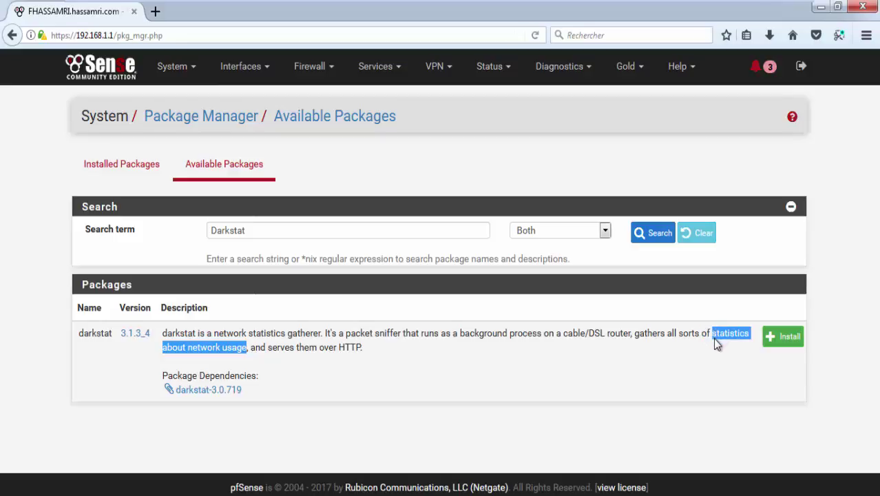
left_click_drag(255, 349, 366, 351)
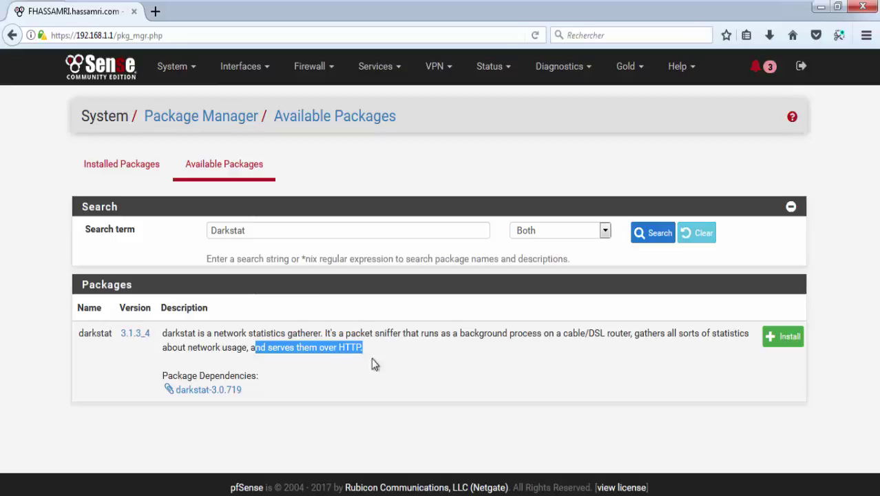
left_click(389, 464)
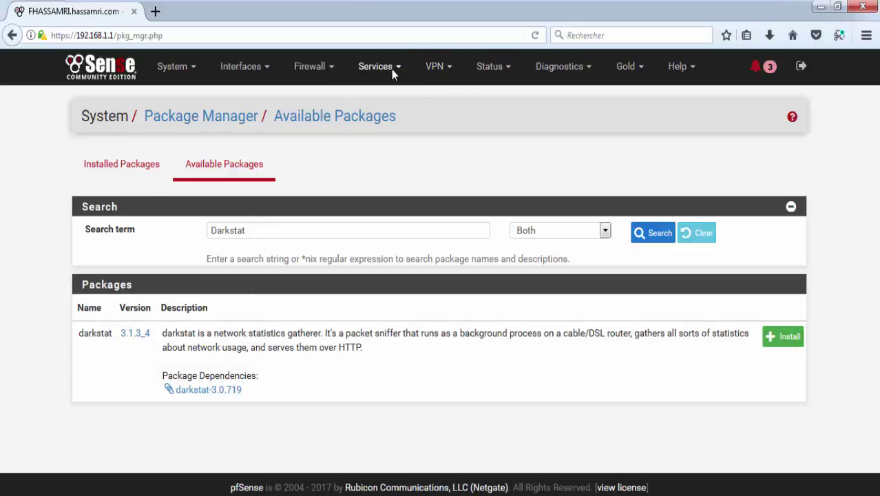
- Switch to the Command Prompt, clear its output and run ipconfig
key("alt+Tab")
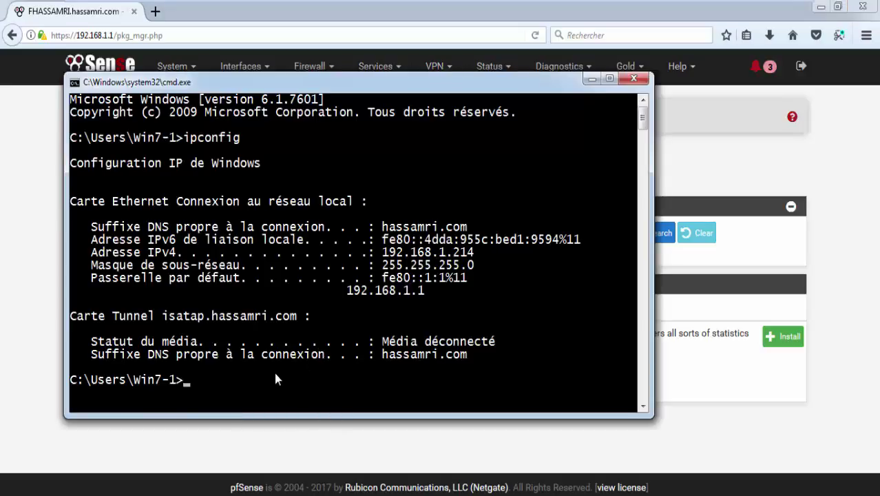
type("cls")
key("Return")
key("Return")
key("Return")
key("Return")
type("i")
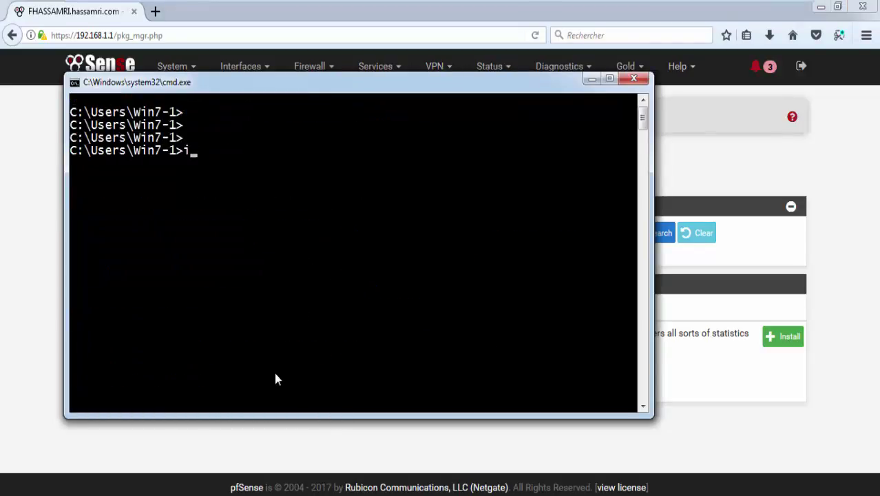
type("pconfig")
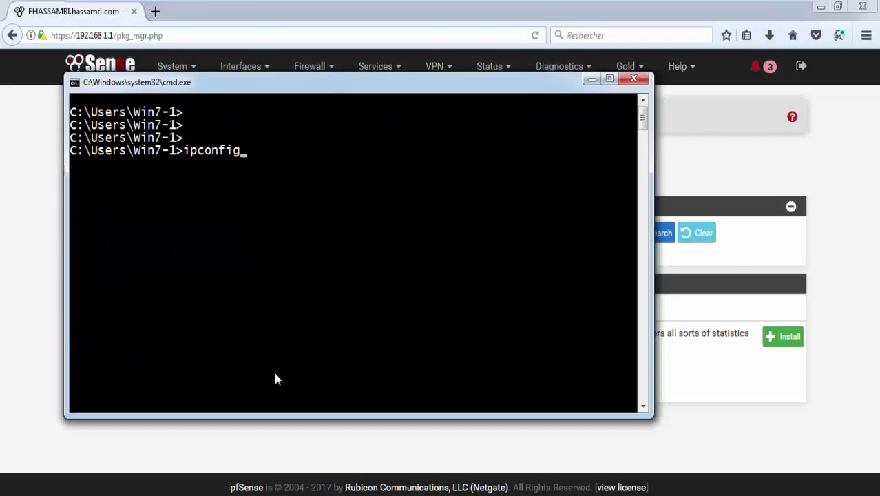
key("Return")
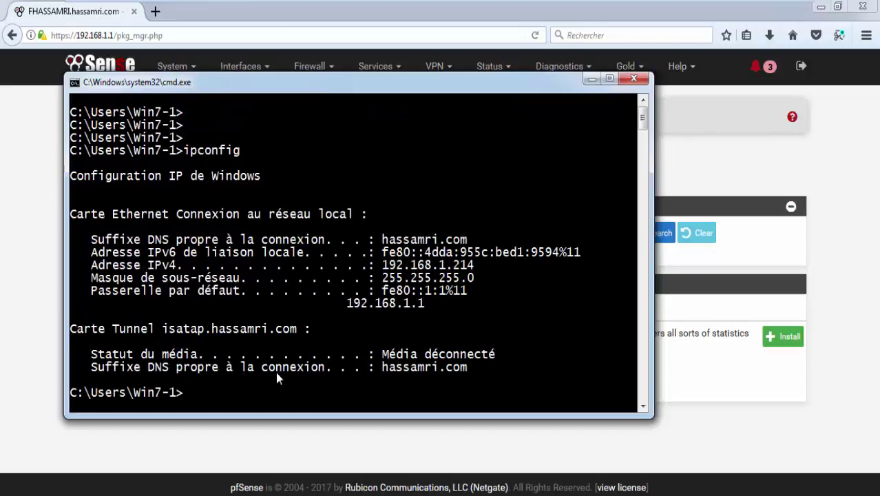
- Copy the computer's IPv4 address 192.168.1.214 from the ipconfig output and minimize the Command Prompt
right_click(396, 264)
left_click(438, 271)
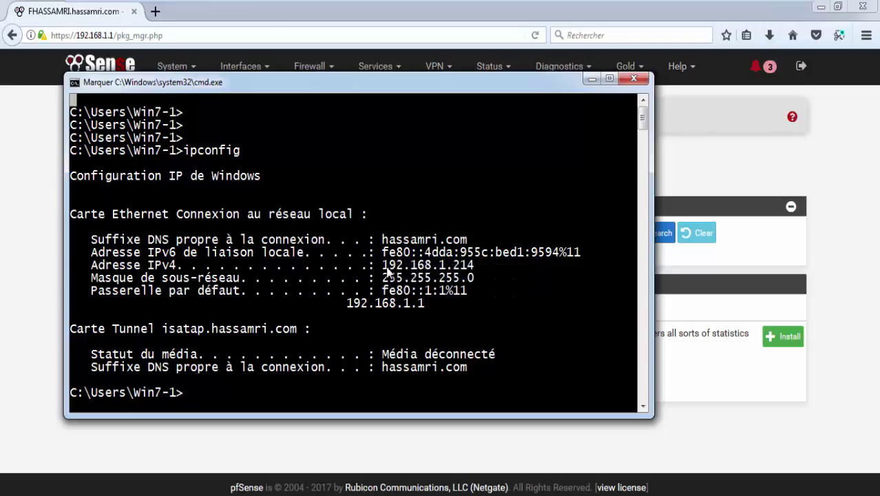
left_click_drag(383, 265, 465, 268)
right_click(465, 270)
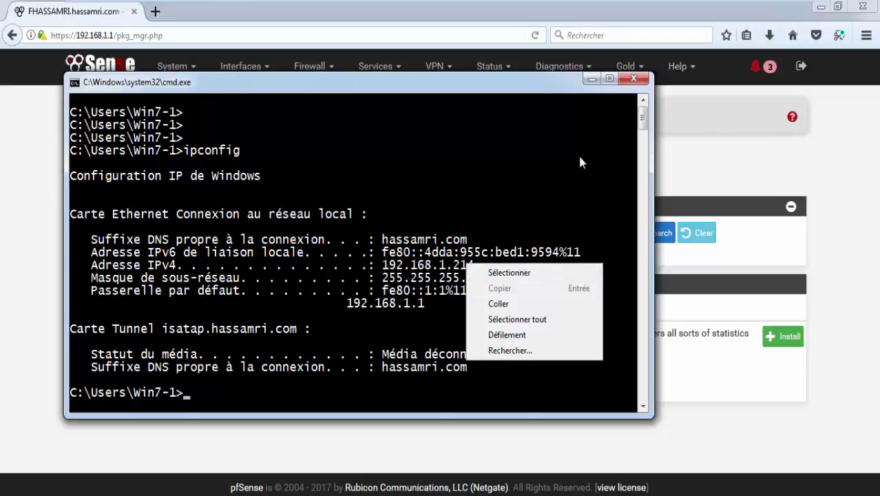
left_click(591, 79)
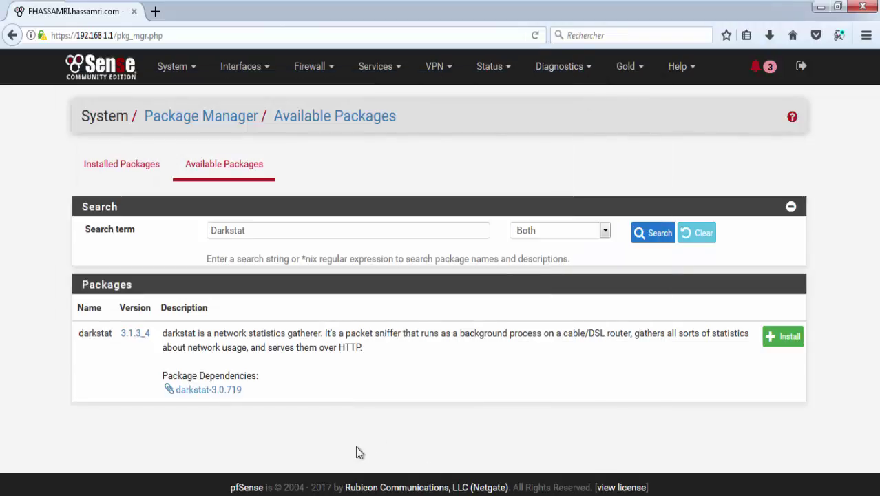
- Add a firewall IP alias named "RH-DESKTOP", keeping the type Host(s)
left_click(337, 66)
left_click(311, 99)
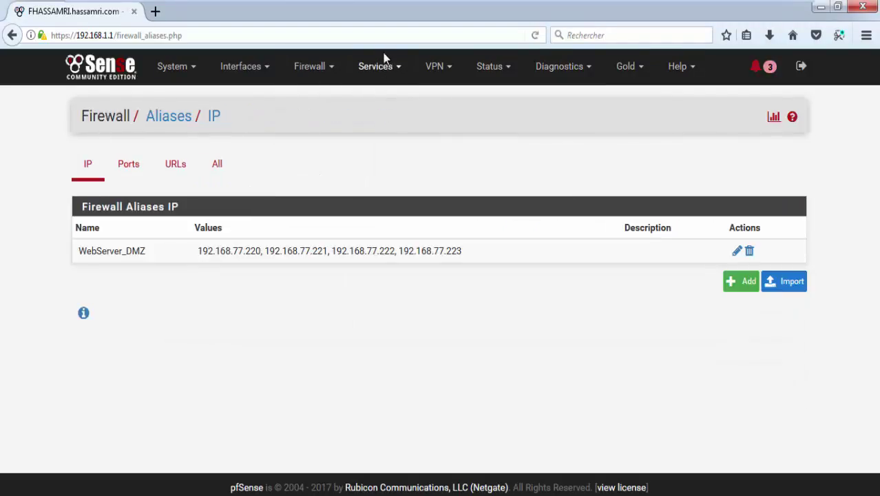
left_click(741, 281)
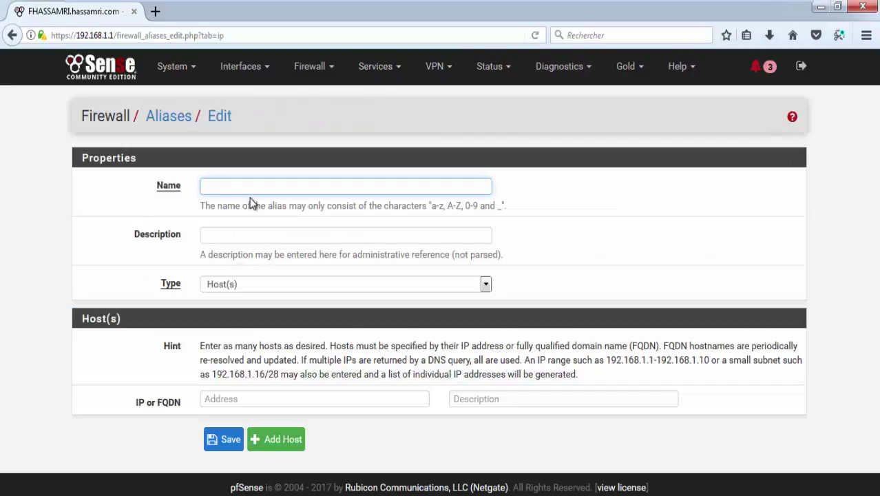
type("RH")
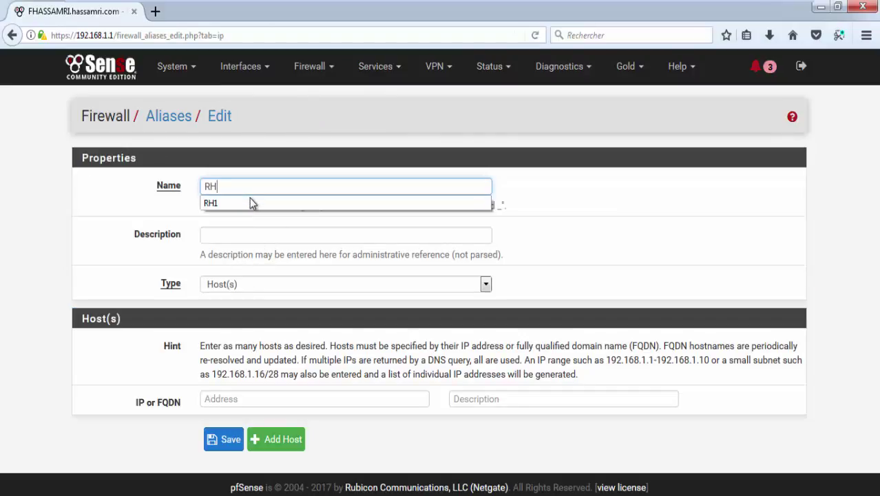
type("-")
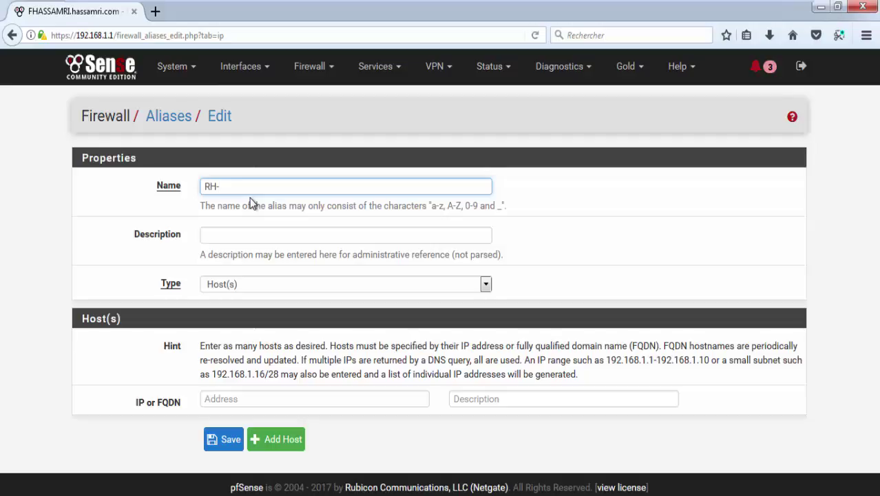
type("DESKTOP")
left_click(302, 287)
left_click(298, 285)
- Enter "RH DESKTOP TRAFFIC SHAPER" as the alias description
left_click(273, 239)
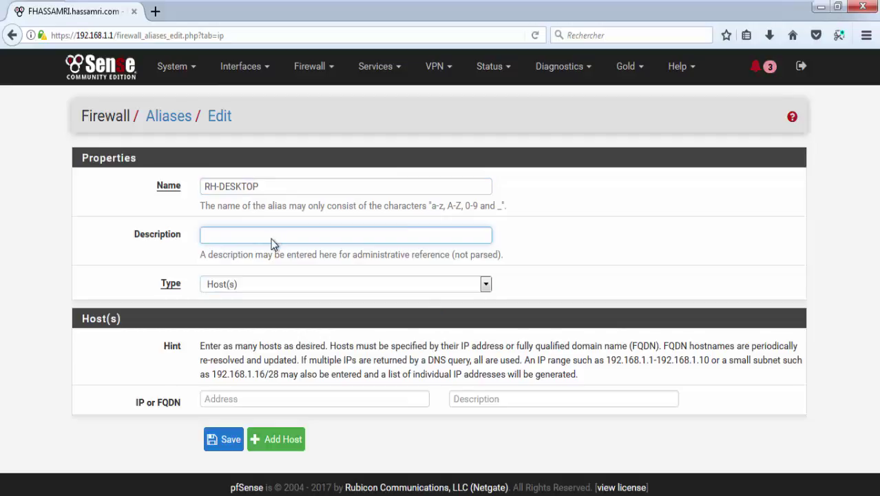
type("RH DESKTOP")
key("BackSpace")
key("BackSpace")
key("BackSpace")
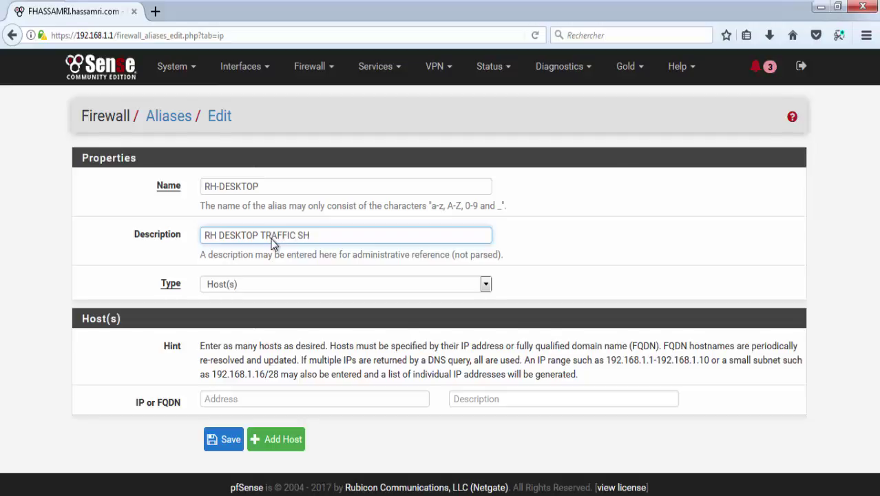
type("ape")
key("BackSpace")
key("BackSpace")
key("BackSpace")
- Paste 192.168.1.214 as the alias's host address and try to save the alias
left_click(270, 400)
right_click(270, 397)
left_click(320, 295)
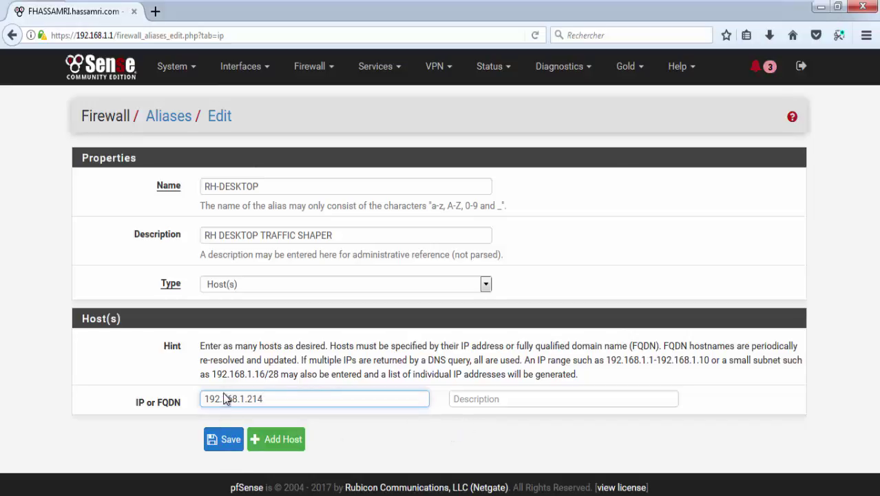
left_click_drag(206, 400, 272, 403)
left_click(227, 440)
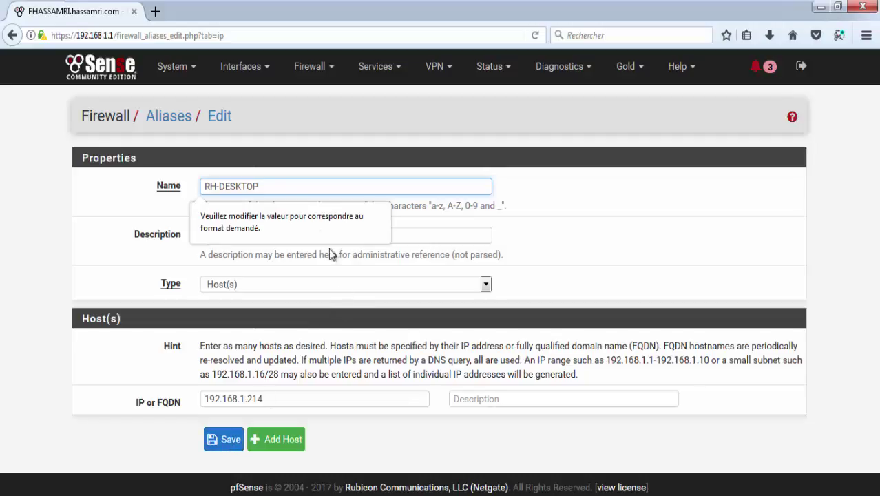
- Rename the alias to "RHDESKTOP" by removing the hyphen, save it and apply the changes
left_click(218, 187)
key("BackSpace")
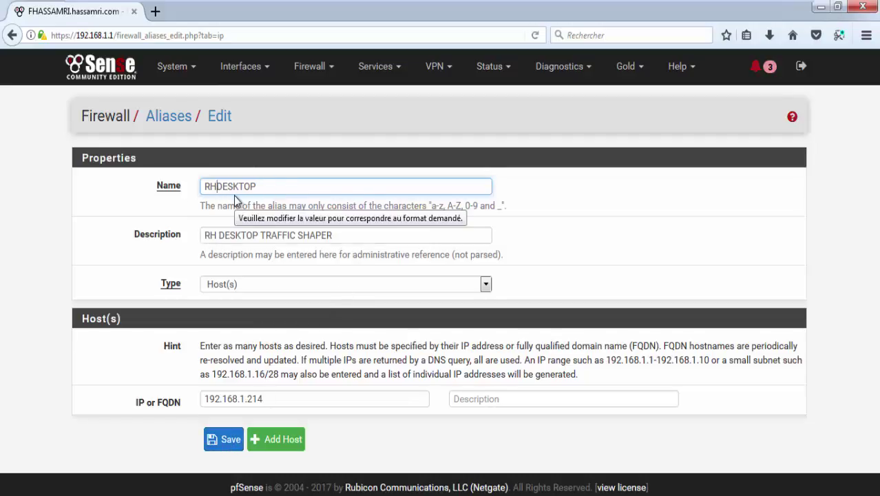
left_click(210, 439)
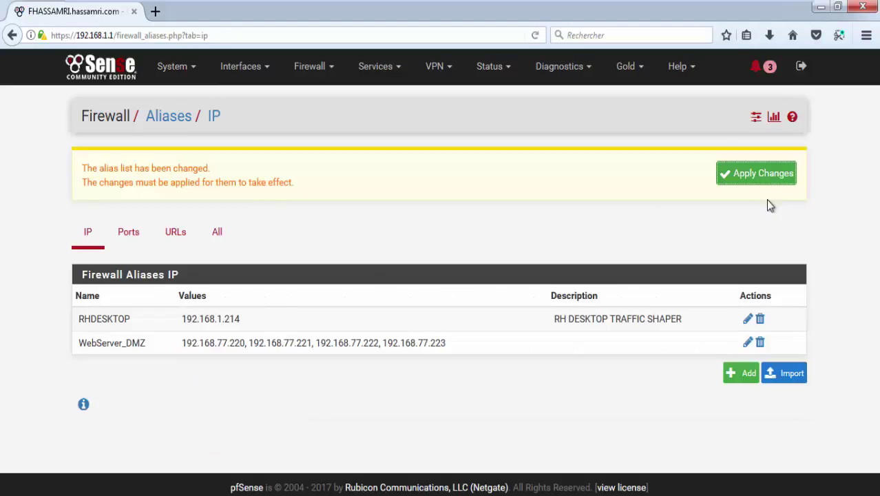
left_click(761, 176)
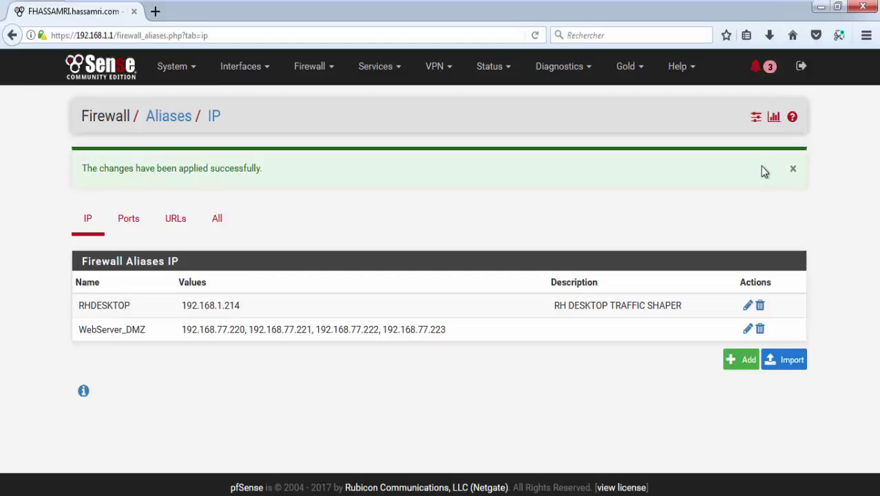
- Open the firewall rules for the LAN interface
left_click(324, 69)
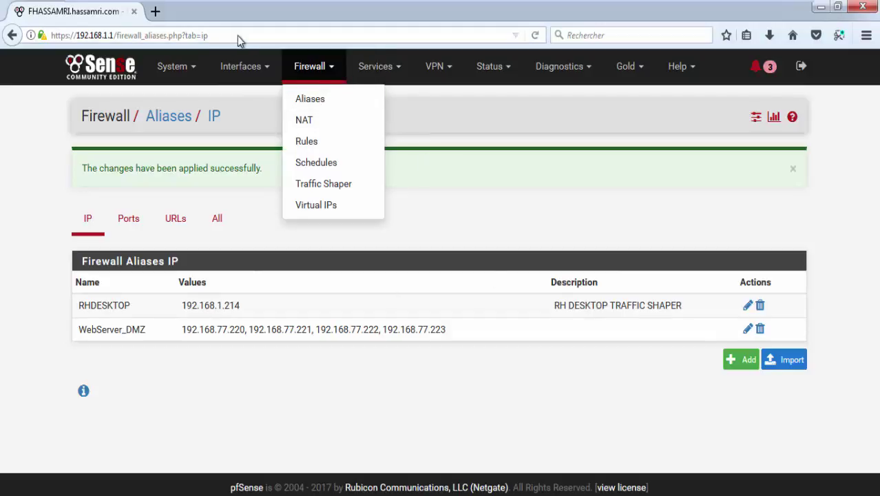
left_click(313, 66)
left_click(316, 72)
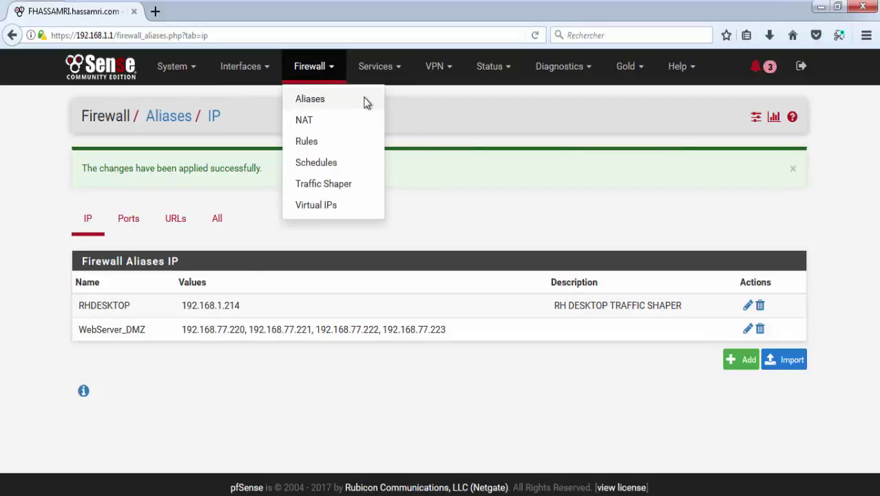
left_click(305, 67)
left_click(306, 67)
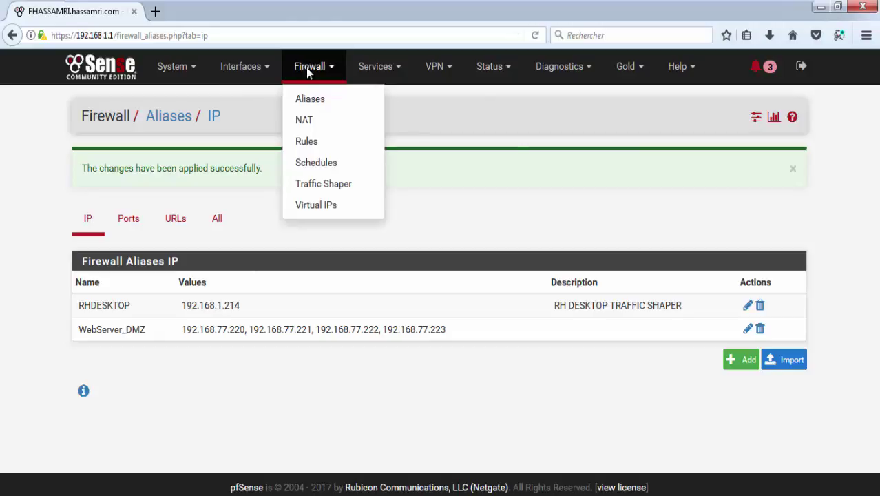
left_click(334, 150)
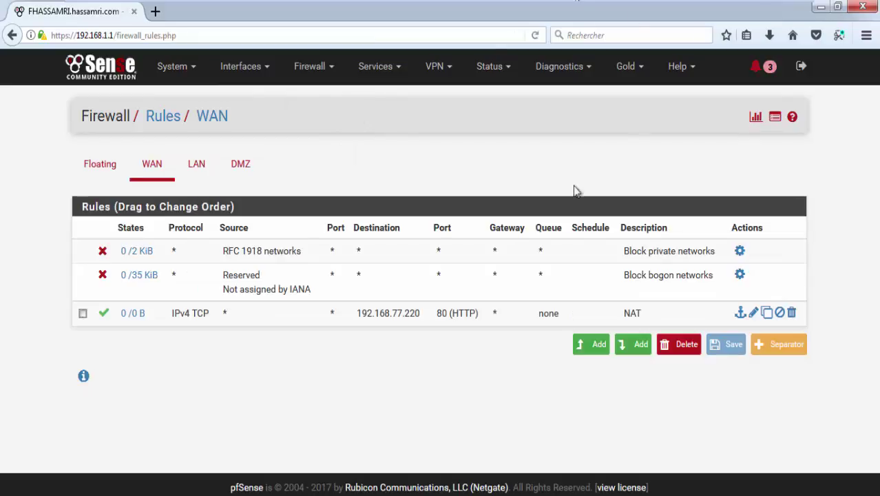
left_click(198, 165)
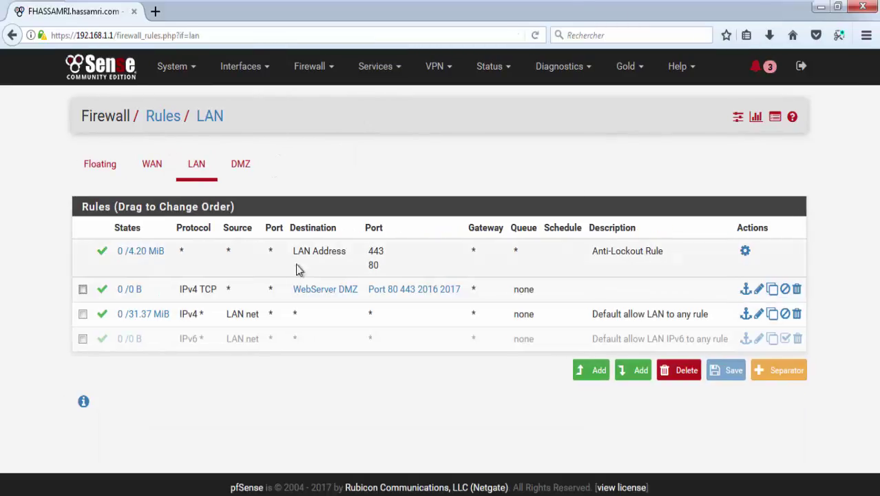
key("alt+Tab")
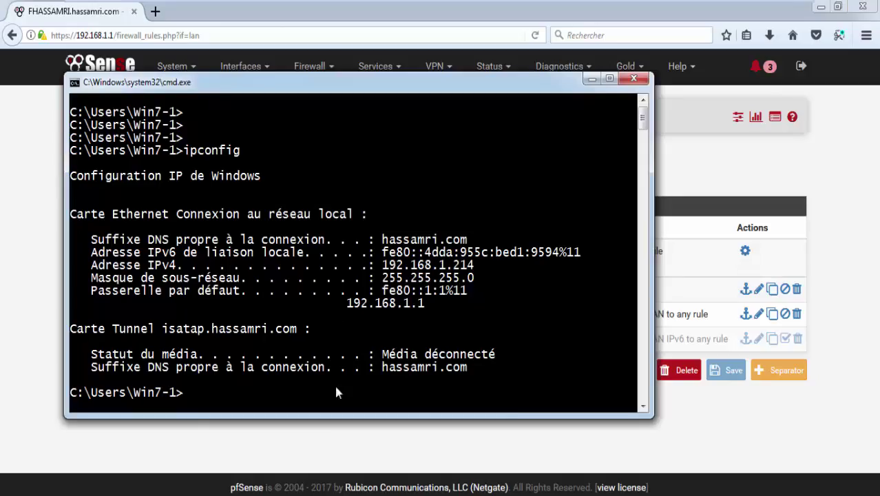
key("alt+Tab")
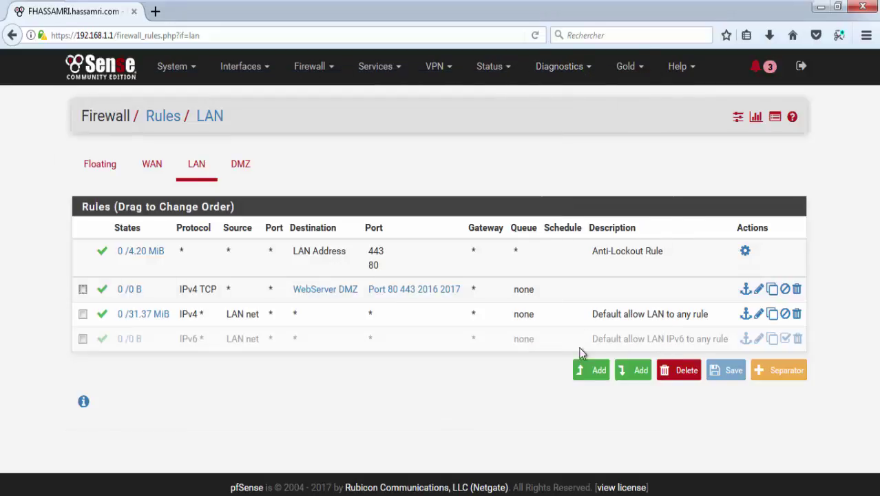
- Add a rule at the top of the LAN rule list, keeping the action Pass and the interface LAN
left_click(589, 370)
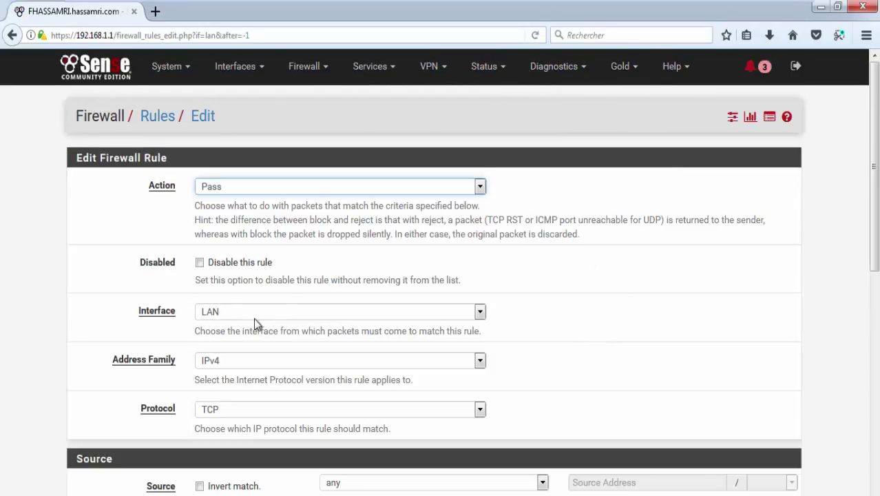
left_click(225, 190)
left_click(234, 199)
scroll(356, 232, "down", 2)
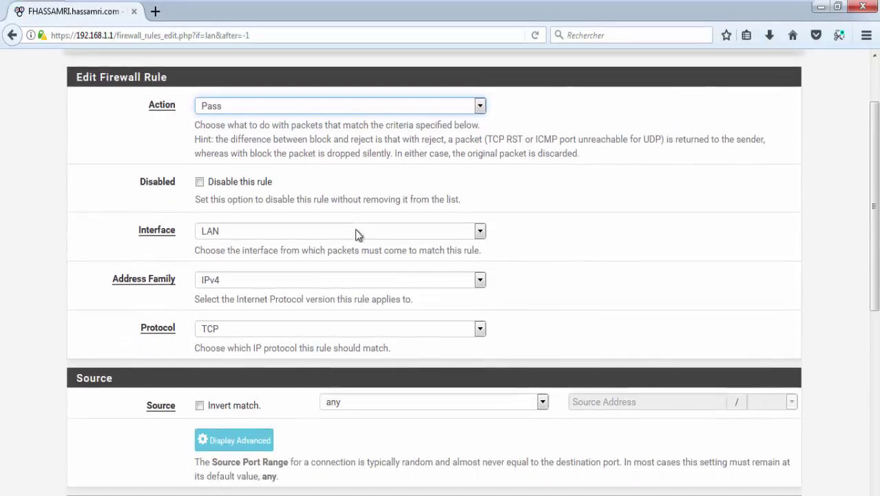
left_click(311, 236)
left_click(314, 238)
scroll(315, 237, "down", 2)
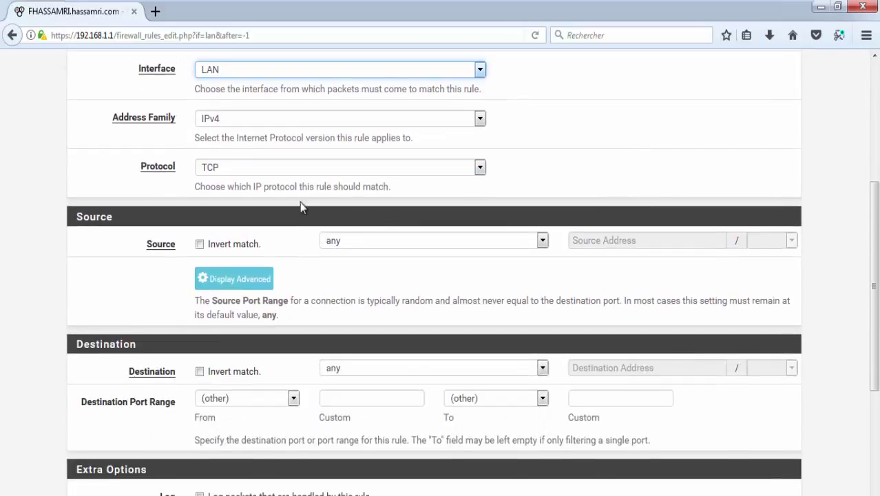
- Review the new rule's address family and protocol options, keeping IPv4 and TCP
left_click(275, 121)
left_click(276, 121)
left_click(285, 170)
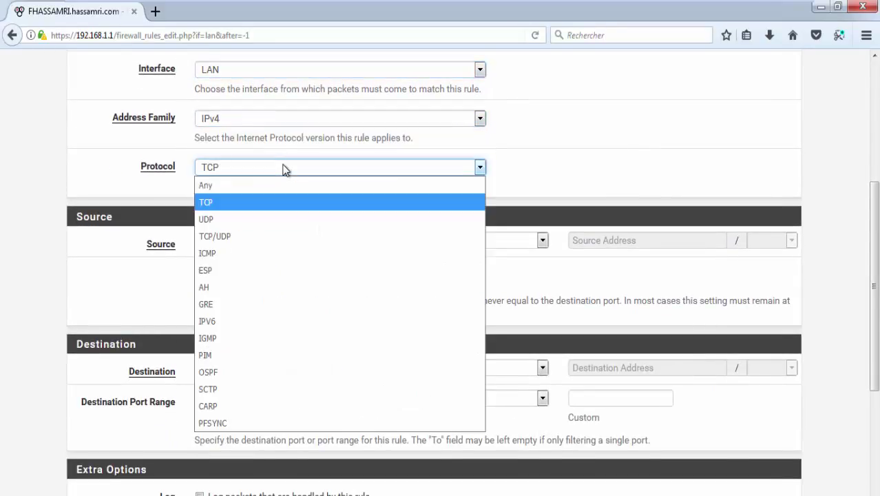
left_click(269, 165)
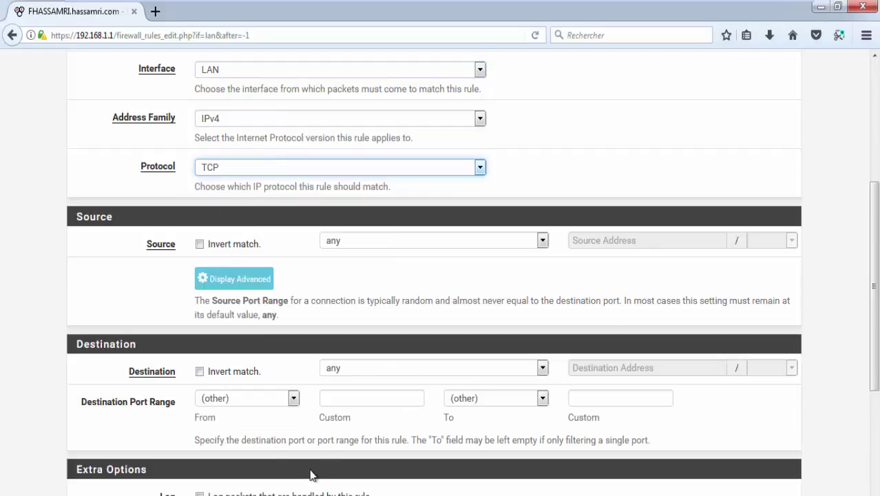
left_click(229, 168)
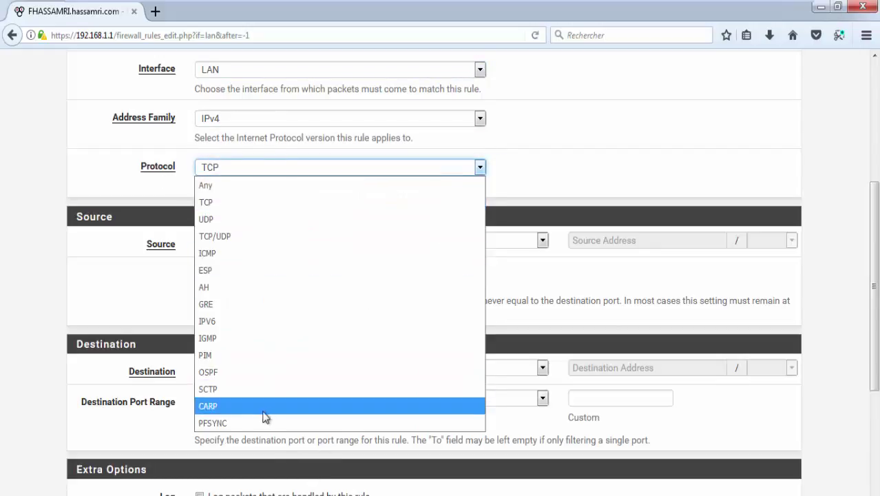
left_click(319, 142)
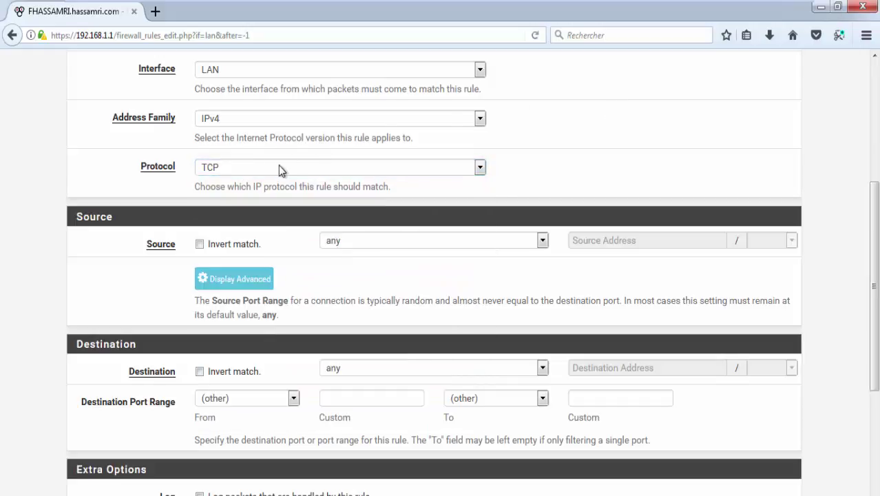
- Set the rule's source to the single host or alias RHDESKTOP
scroll(278, 165, "down", 4)
left_click(442, 87)
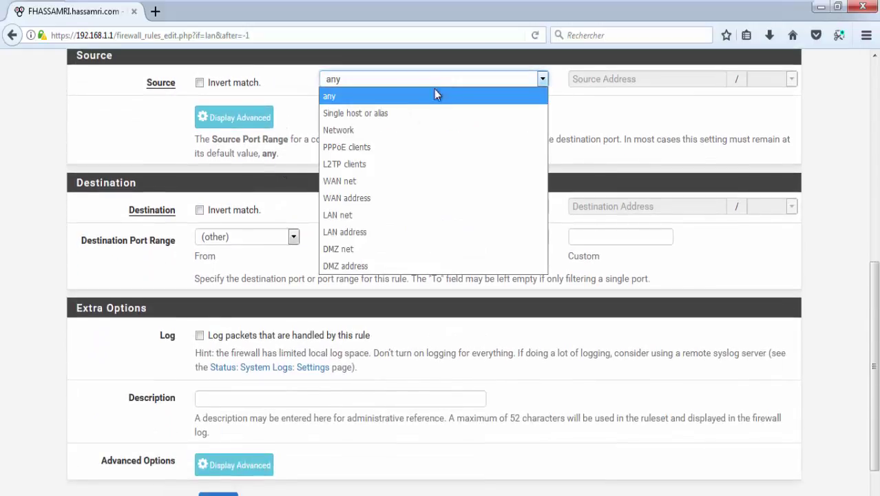
left_click(413, 114)
left_click(633, 83)
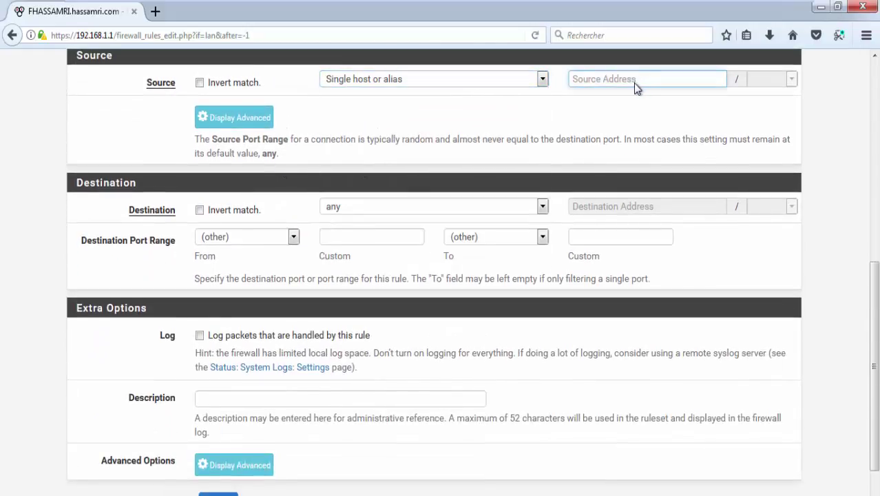
type("RH")
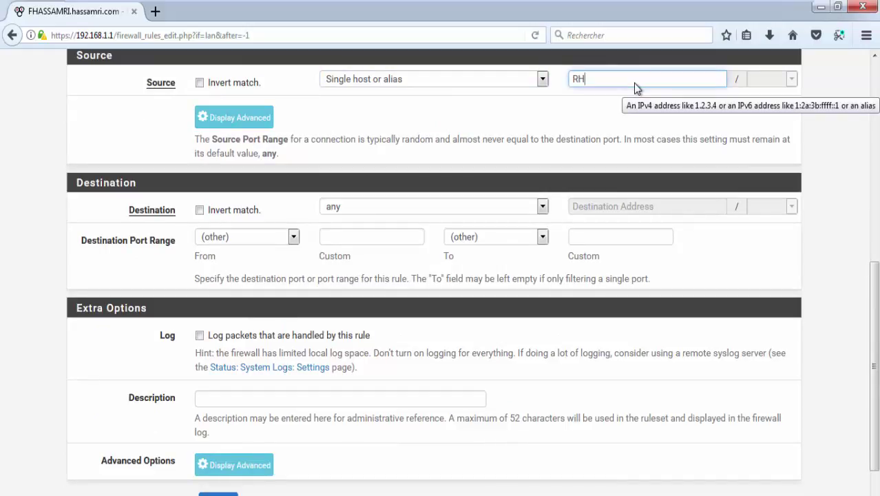
left_click(601, 101)
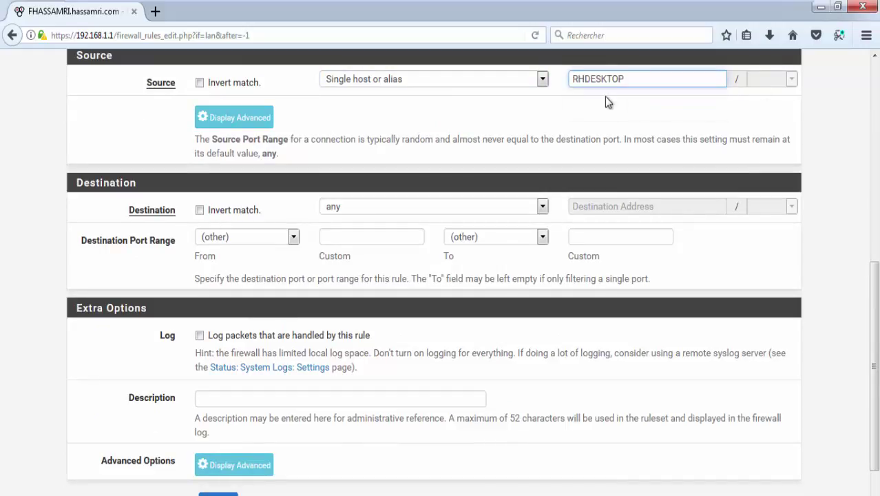
- Show the rule's advanced options and go through them down to the In / Out pipe setting
scroll(295, 153, "down", 2)
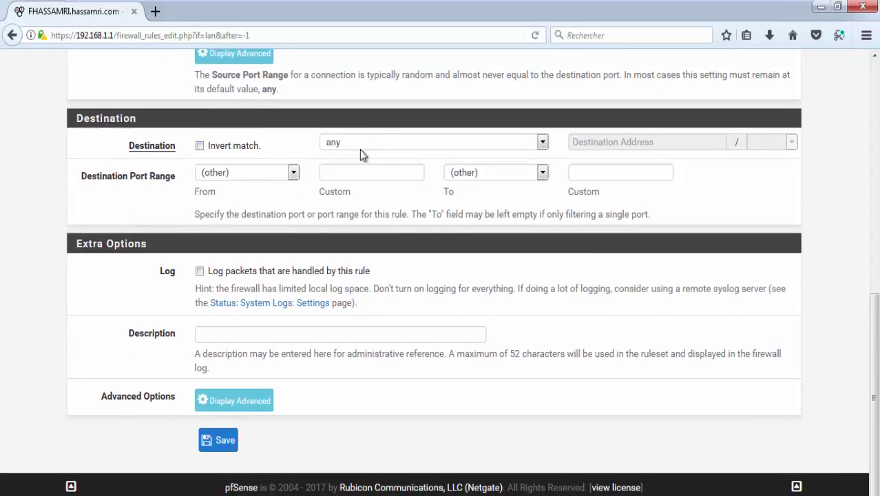
left_click(219, 397)
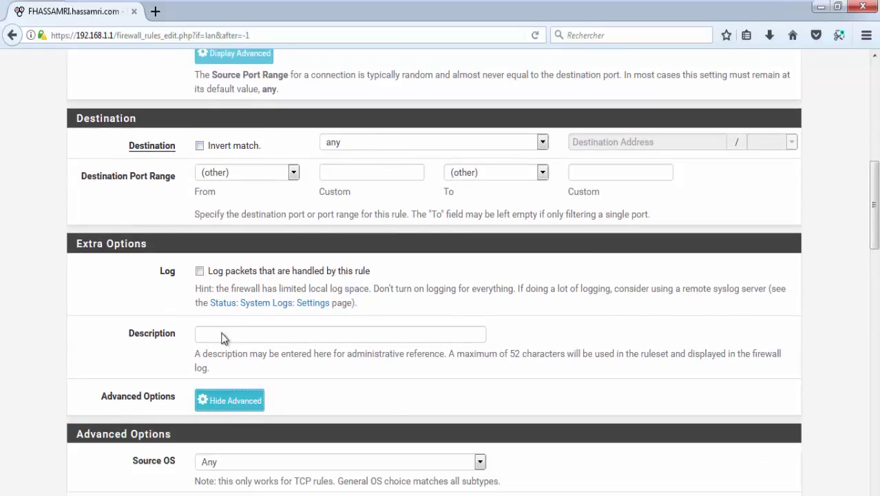
scroll(269, 392, "down", 2)
scroll(269, 392, "down", 3)
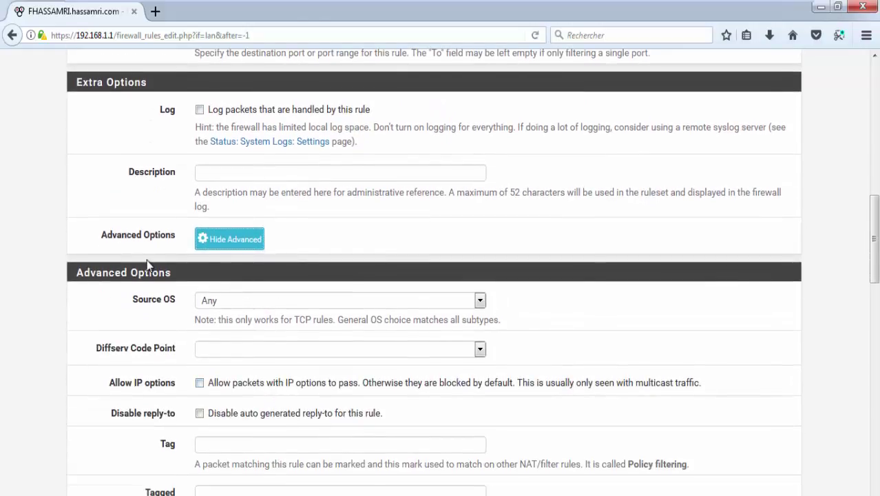
scroll(151, 265, "down", 5)
scroll(153, 265, "down", 12)
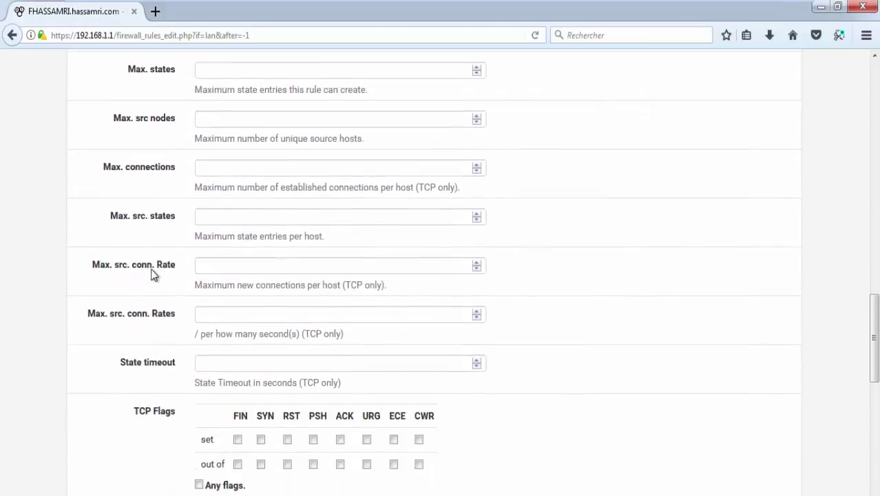
scroll(153, 268, "down", 2)
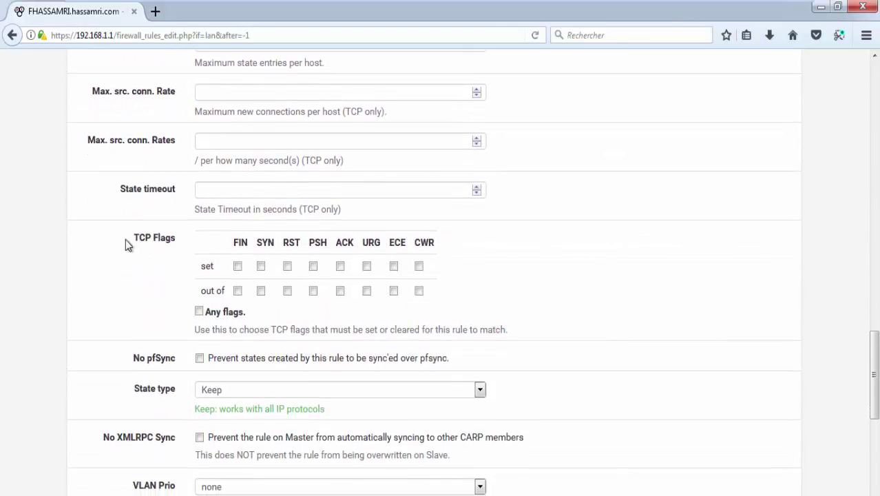
left_click_drag(125, 239, 230, 242)
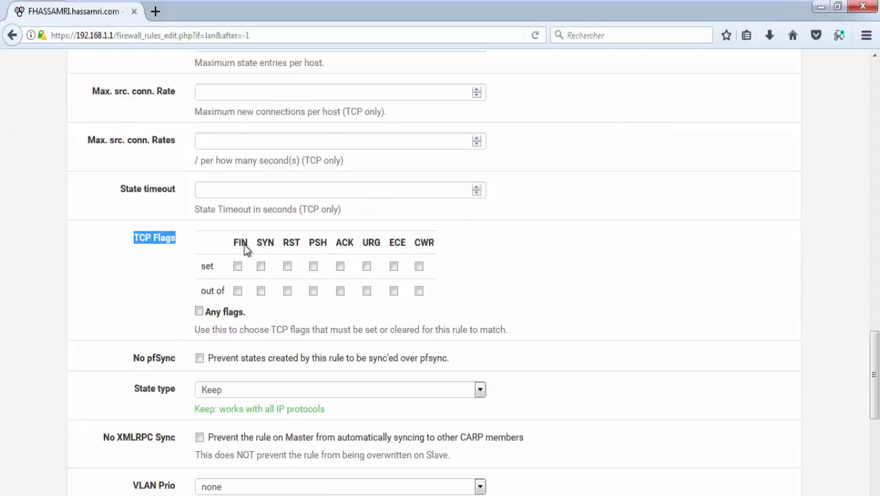
scroll(245, 249, "down", 4)
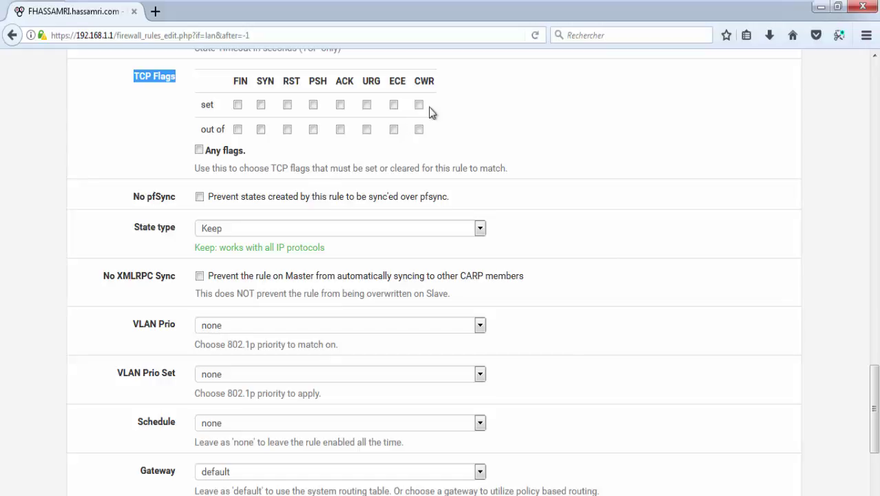
scroll(348, 208, "down", 5)
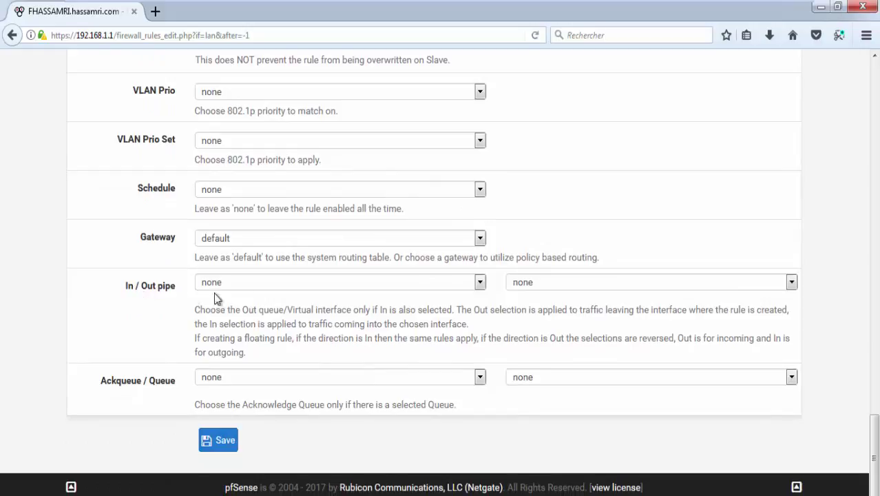
- Examine the limiter choices for the In / Out pipe and read the explanation of which traffic each selection applies to
left_click(531, 284)
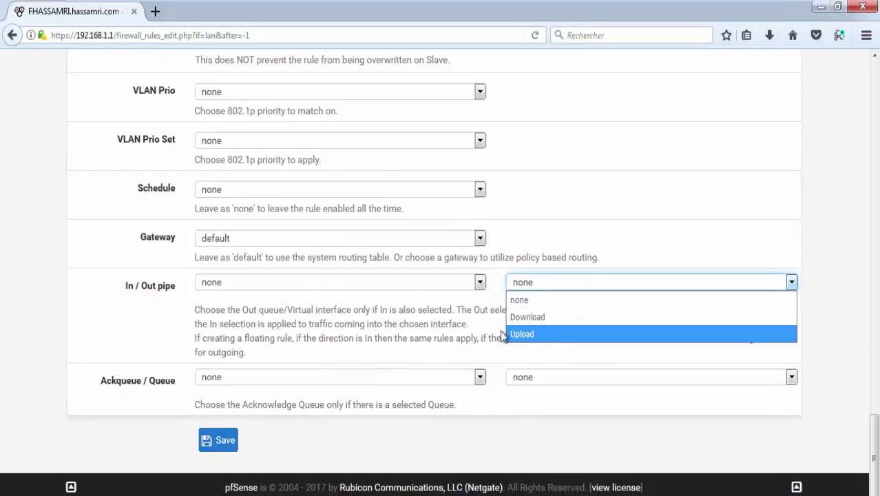
left_click(369, 283)
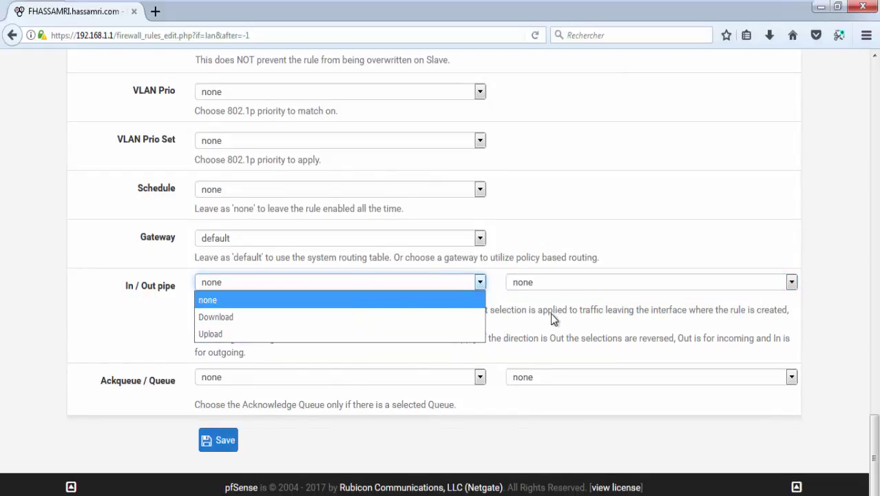
left_click(549, 313)
left_click(340, 284)
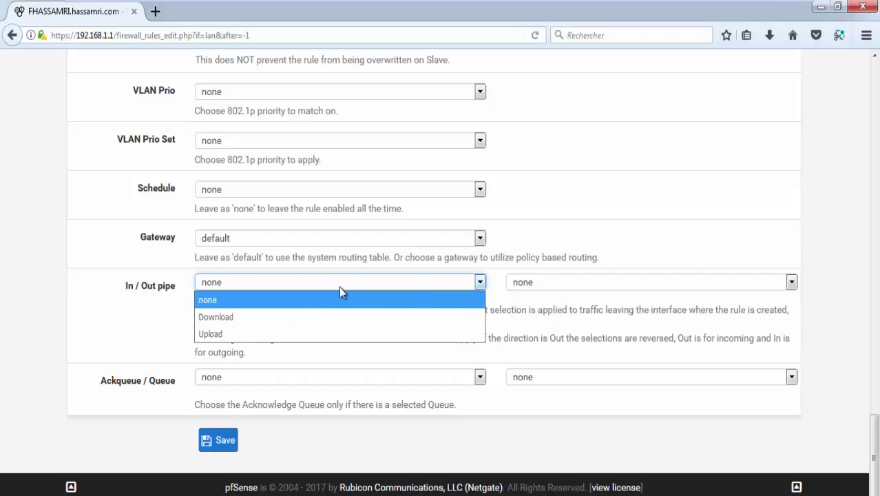
left_click(540, 309)
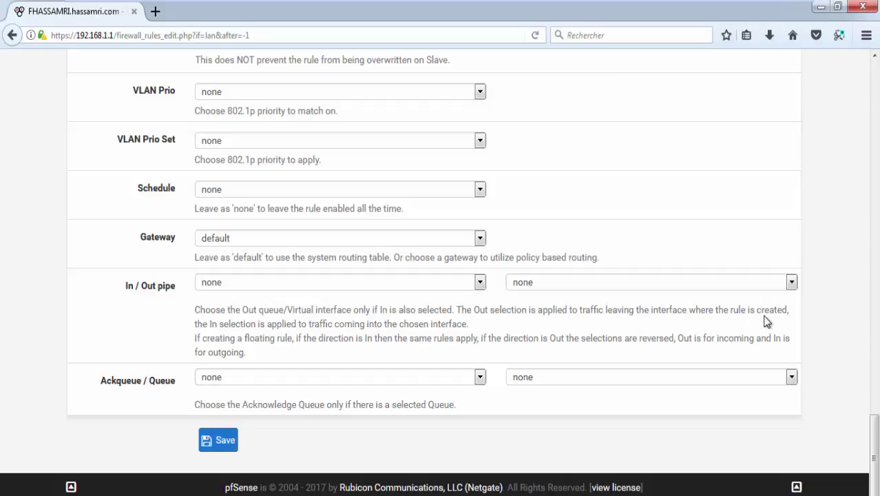
double_click(482, 314)
left_click_drag(528, 313, 578, 315)
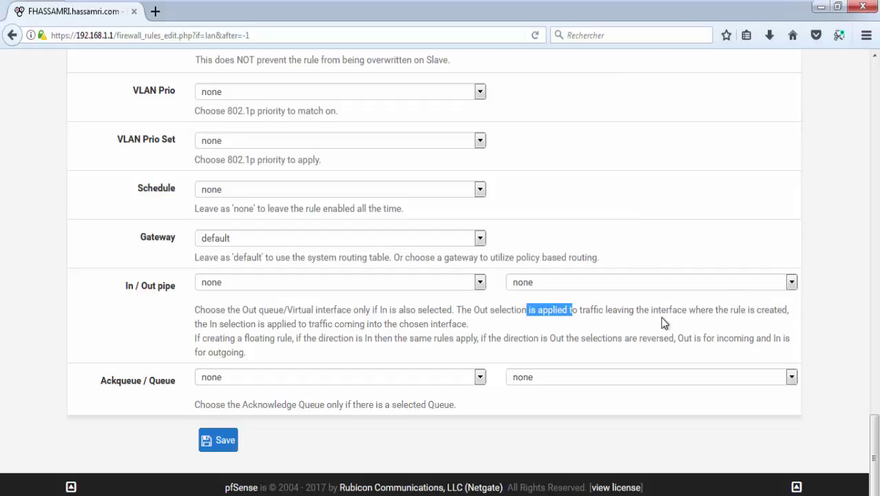
left_click_drag(476, 313, 787, 316)
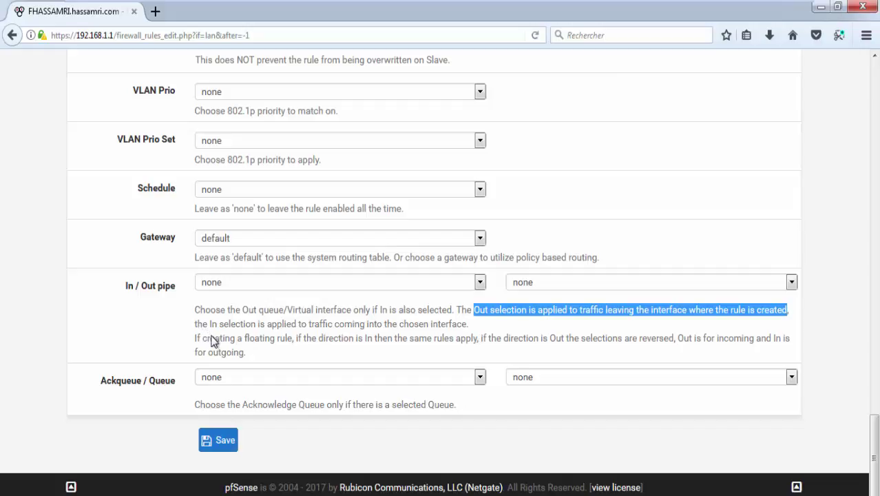
left_click_drag(195, 325, 470, 327)
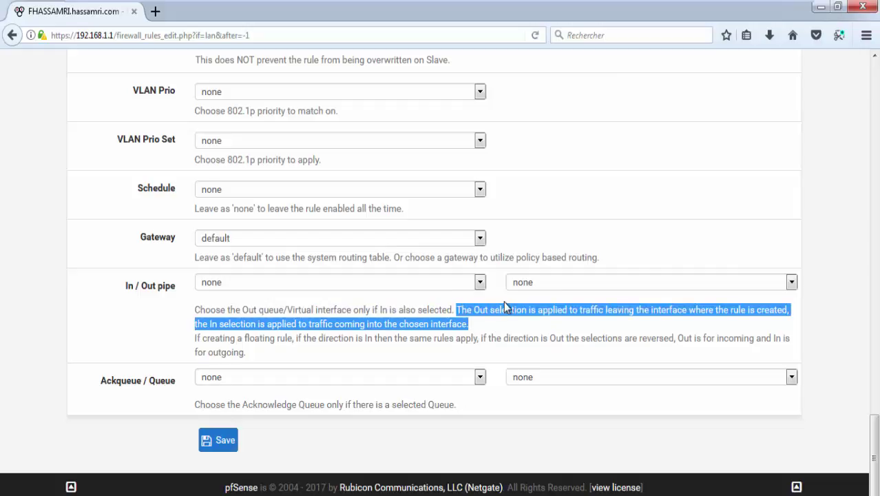
left_click(559, 285)
left_click(559, 283)
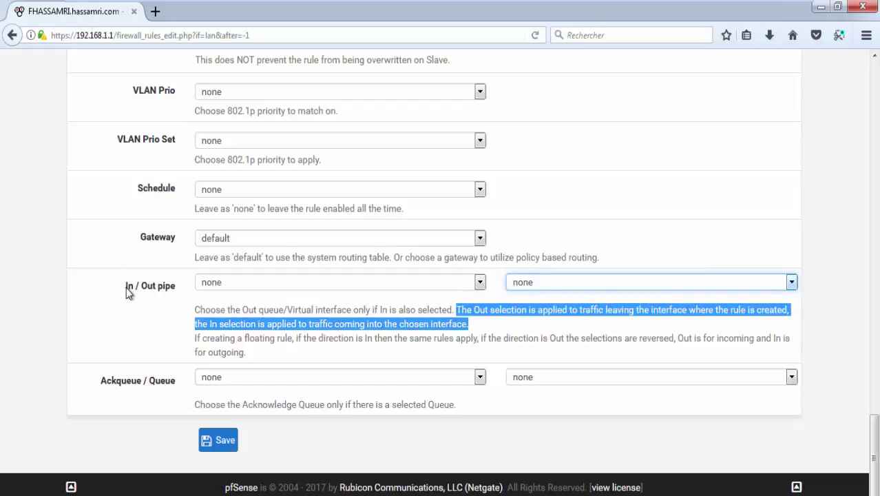
left_click(130, 293)
left_click(222, 288)
left_click(391, 305)
left_click(590, 287)
left_click(590, 288)
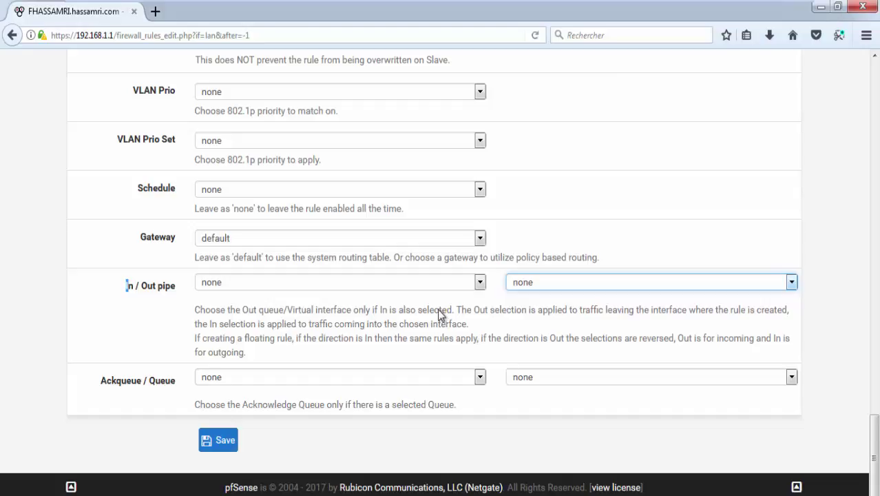
- Set the rule's In pipe to Upload and its Out pipe to Download
left_click(367, 284)
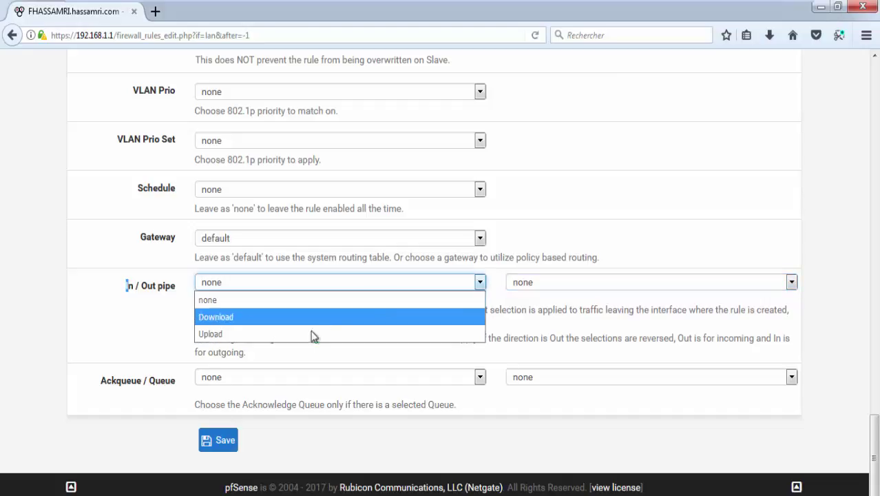
left_click(301, 334)
left_click_drag(287, 325, 452, 333)
left_click(530, 280)
left_click(531, 279)
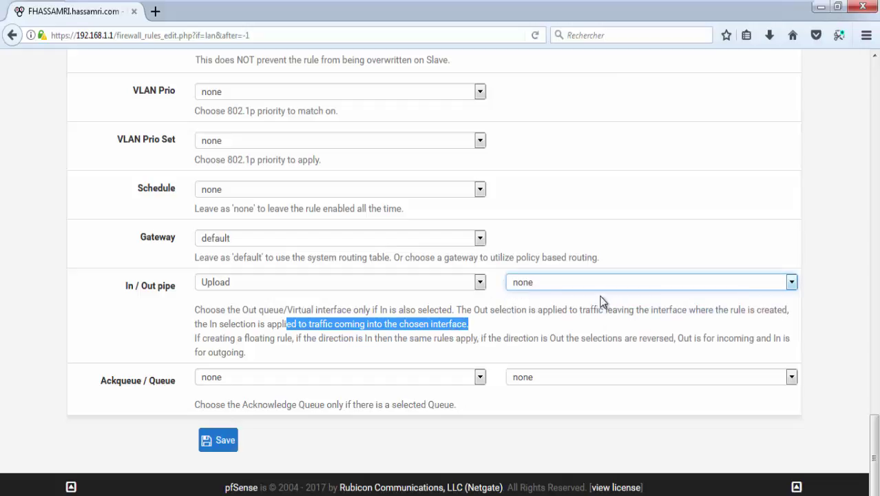
left_click(581, 279)
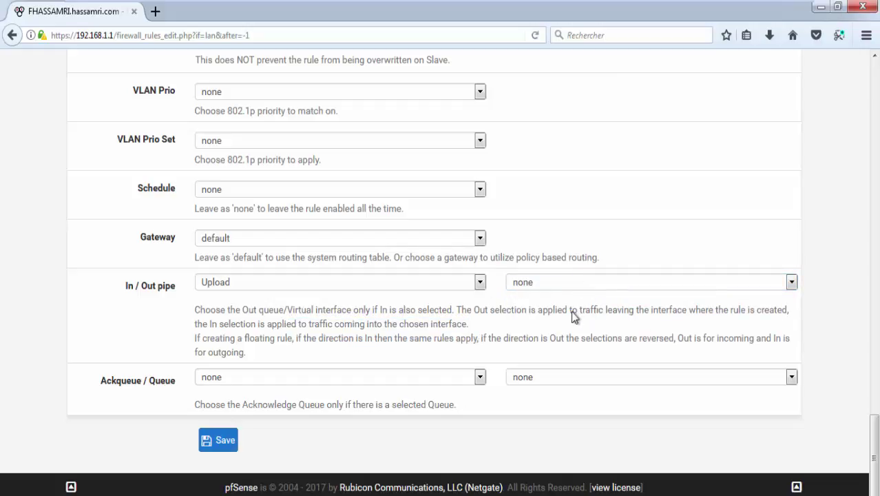
left_click(552, 280)
left_click(563, 317)
left_click(592, 440)
- Save the new LAN rule and apply the firewall changes
left_click(222, 442)
scroll(470, 338, "down", 1)
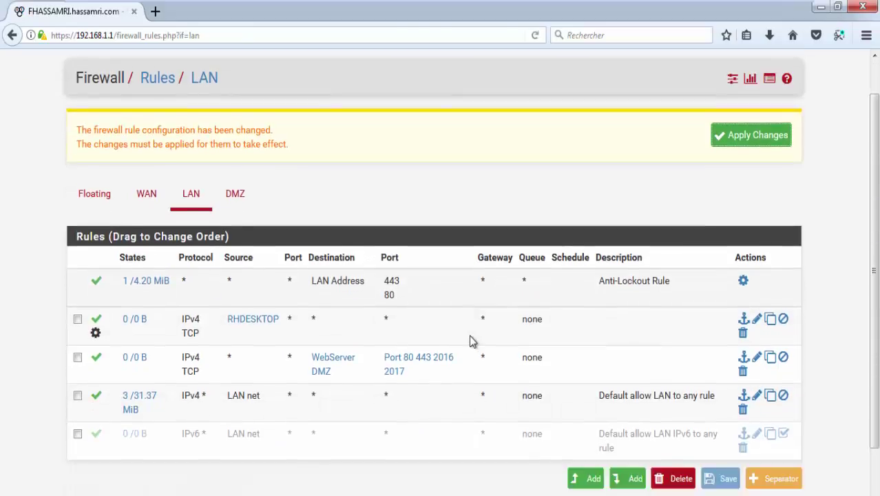
scroll(468, 335, "down", 2)
left_click(751, 75)
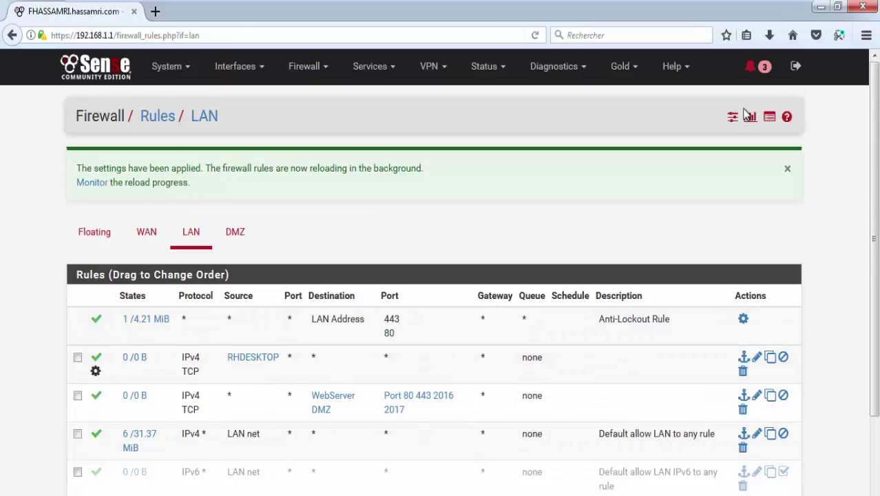
- Reopen the RHDESKTOP rule for editing and review its protocol, source, destination, advanced options and In / Out pipe settings
mouse_move(252, 362)
left_click(756, 357)
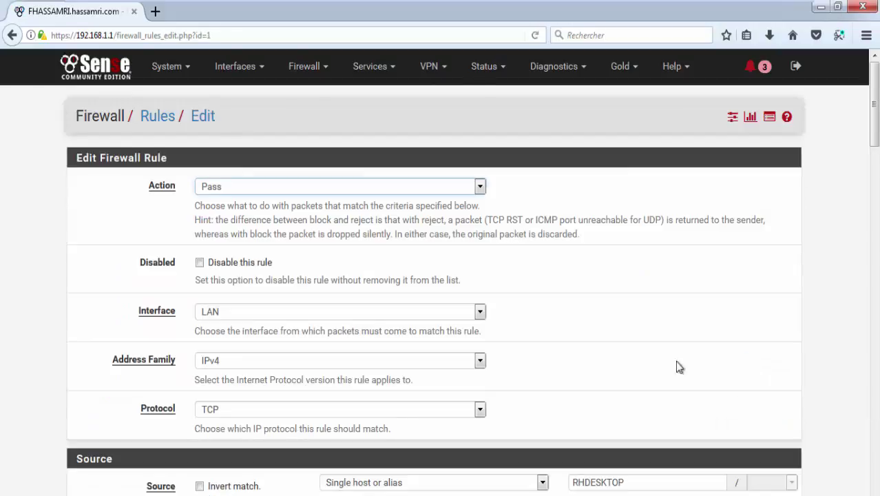
scroll(553, 365, "down", 7)
scroll(543, 377, "down", 10)
scroll(539, 362, "up", 10)
scroll(277, 316, "up", 3)
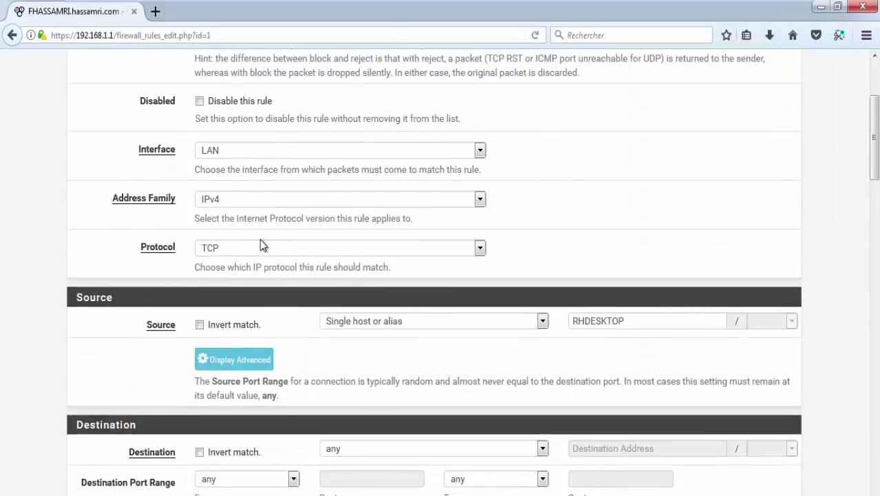
scroll(262, 250, "up", 2)
scroll(268, 261, "down", 1)
scroll(270, 269, "down", 4)
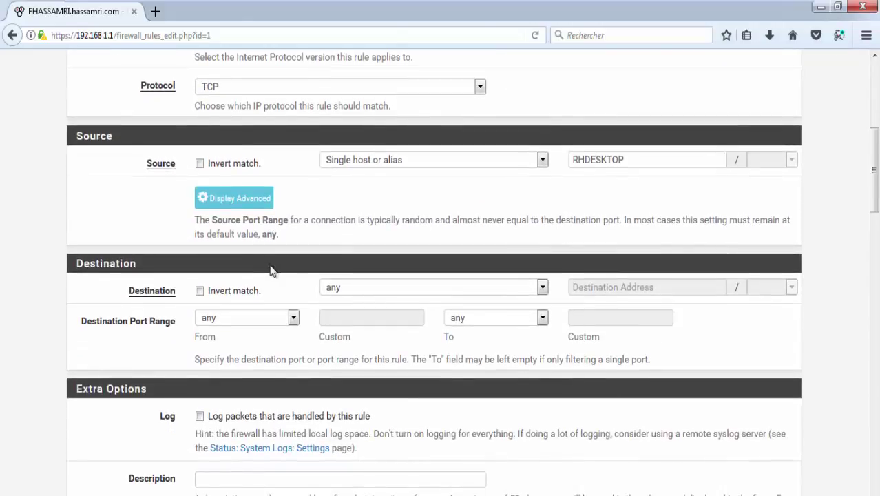
scroll(271, 275, "down", 2)
scroll(263, 300, "down", 10)
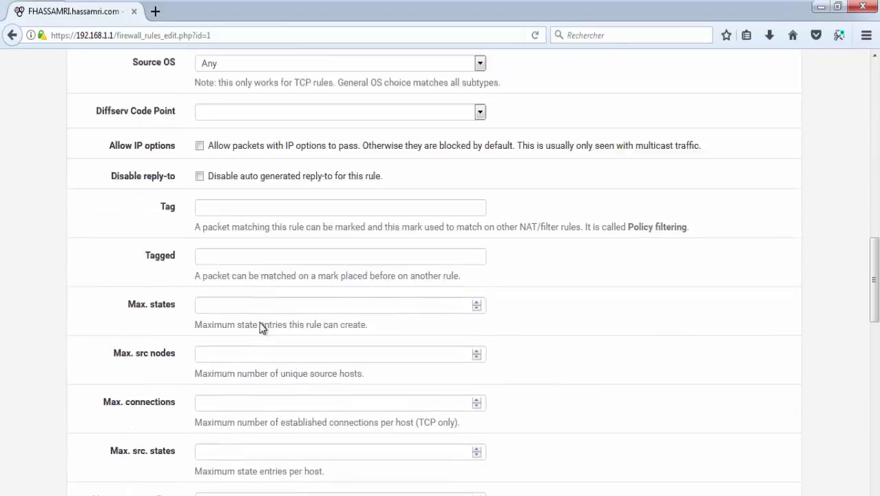
scroll(189, 271, "down", 5)
scroll(11, 104, "up", 4)
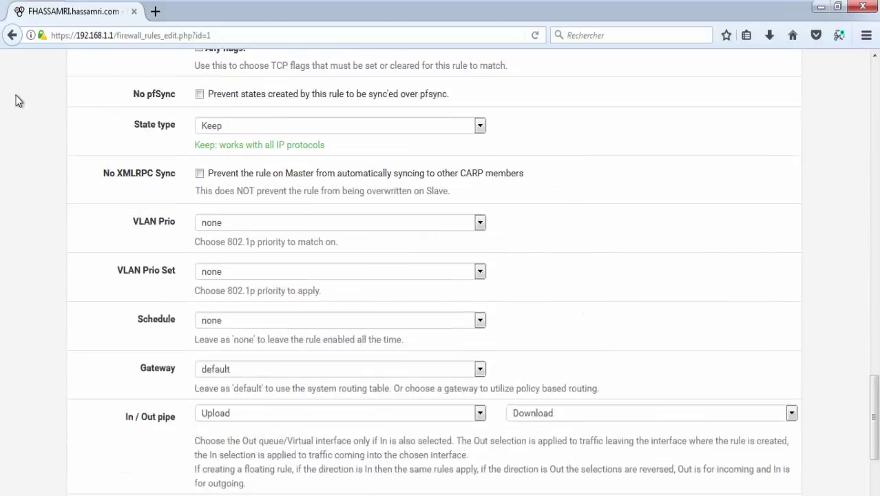
- Return to the LAN rule list without changing the rule, reload the expired page and check the listed rules and the WebServer DMZ alias details
left_click(12, 35)
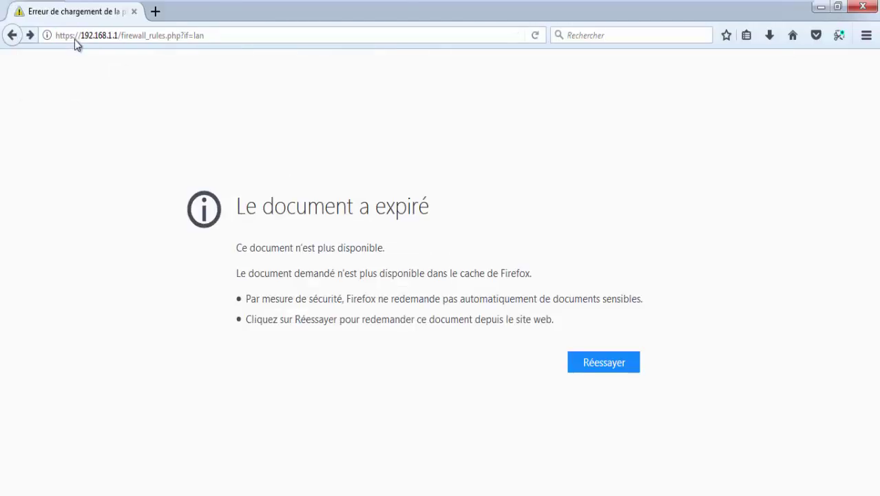
left_click(535, 35)
left_click(409, 285)
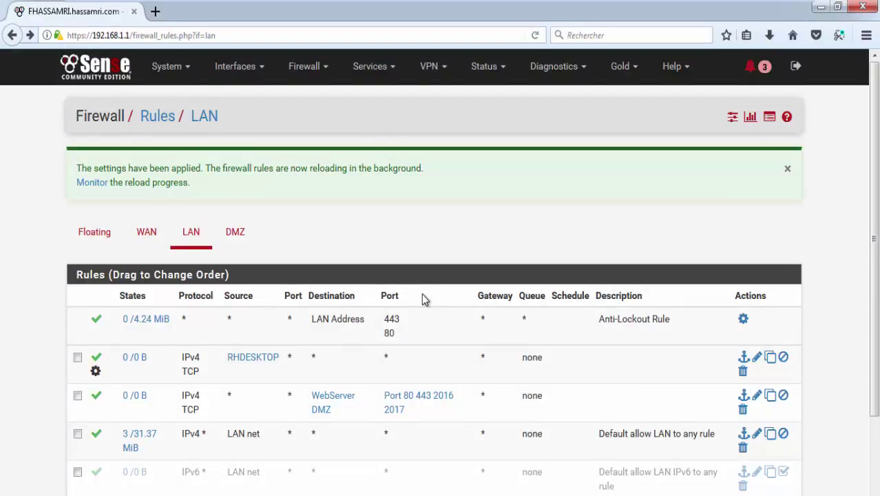
scroll(421, 297, "down", 3)
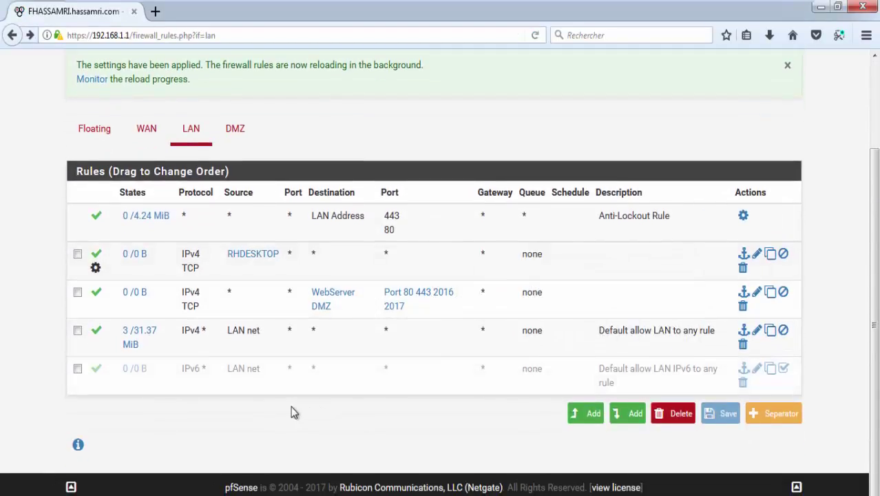
mouse_move(331, 313)
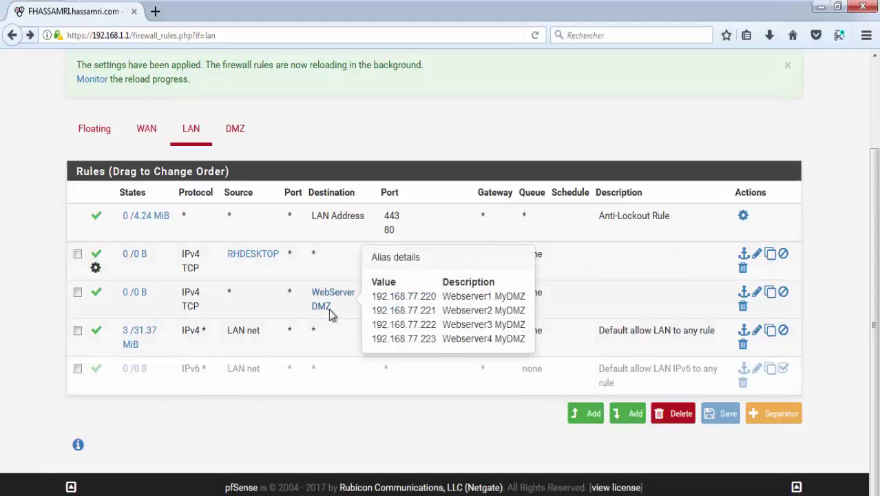
- Move the Default allow LAN to any rule above the RHDESKTOP rule and check the RHDESKTOP alias details
left_click_drag(334, 344, 328, 298)
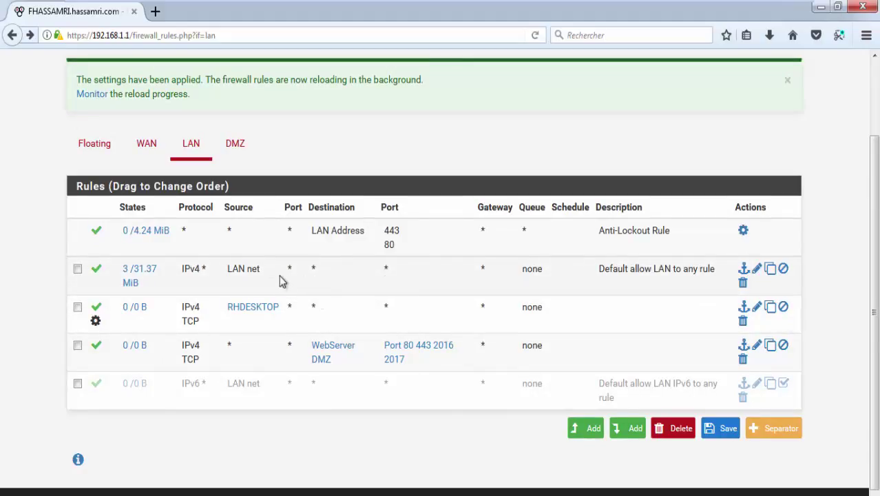
mouse_move(274, 319)
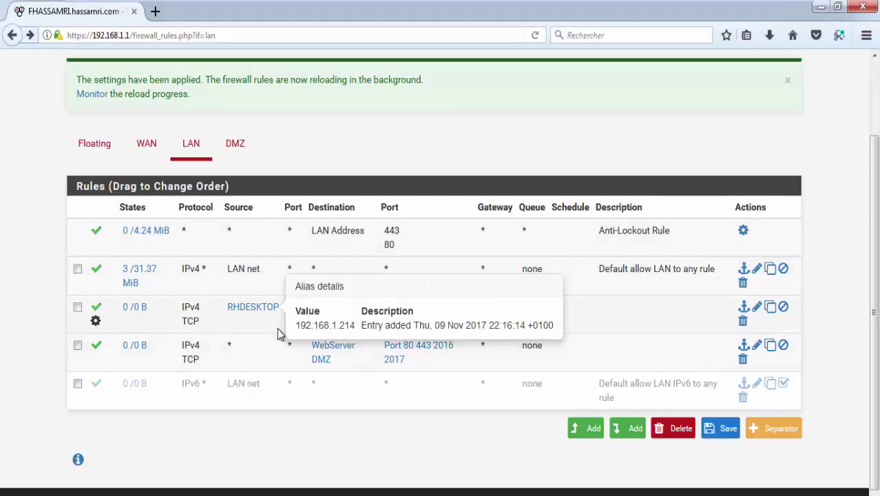
mouse_move(242, 311)
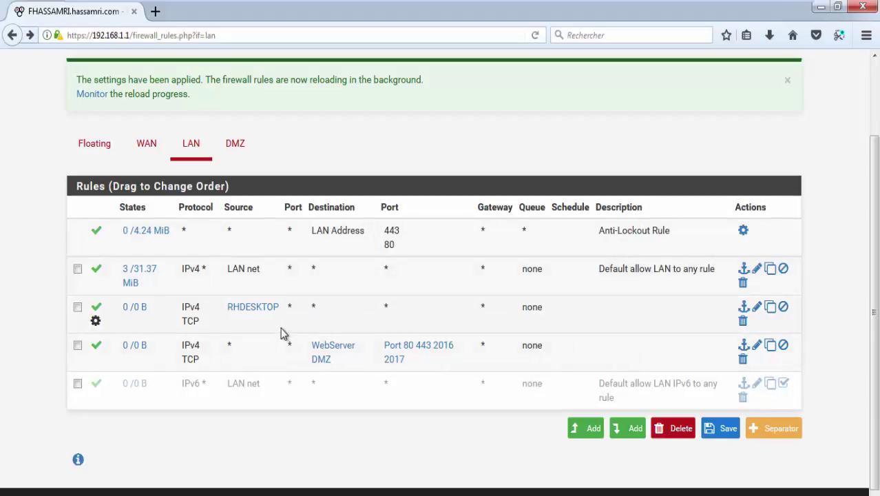
- Move the RHDESKTOP and WebServer DMZ rules above the Default allow LAN to any rule and save the rule order
left_click_drag(279, 322, 295, 309)
left_click_drag(299, 355, 308, 385)
left_click(727, 473)
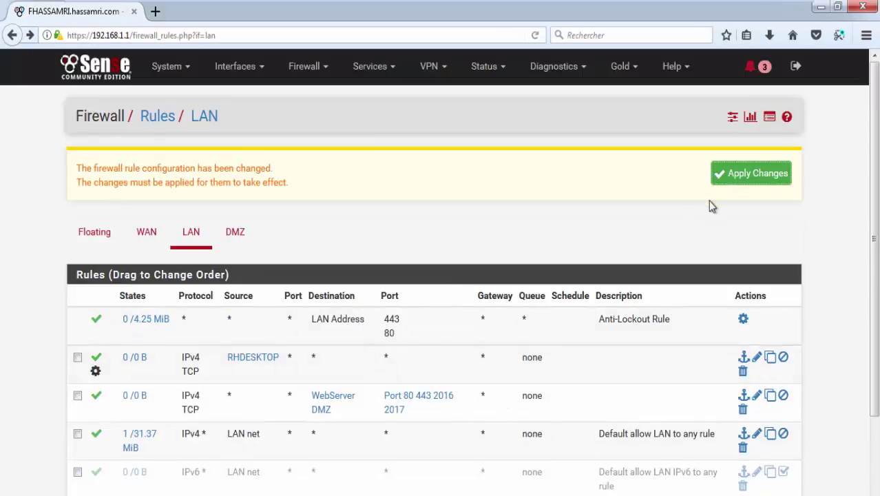
- Apply the firewall rule changes and check the advanced settings marker on the RHDESKTOP rule
left_click(715, 178)
scroll(539, 170, "down", 3)
scroll(642, 290, "up", 2)
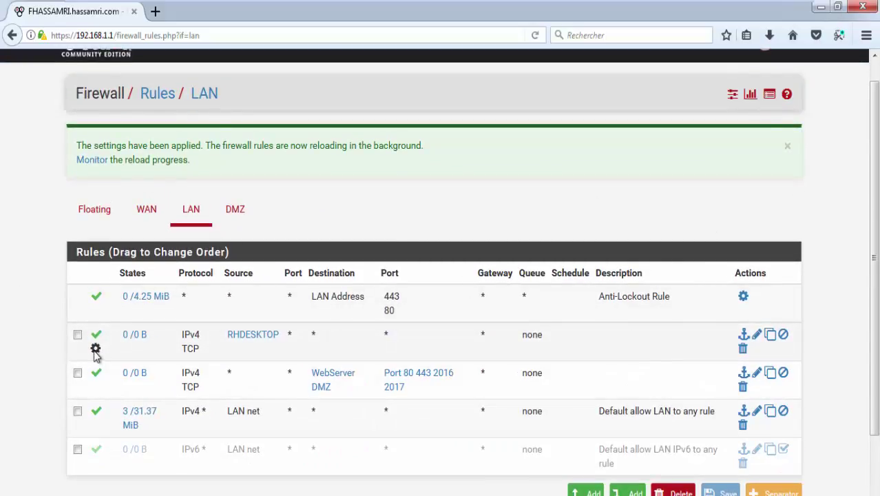
mouse_move(96, 351)
scroll(137, 281, "up", 1)
- Open speedtest.net in a new browser tab and start a bandwidth test
left_click(156, 12)
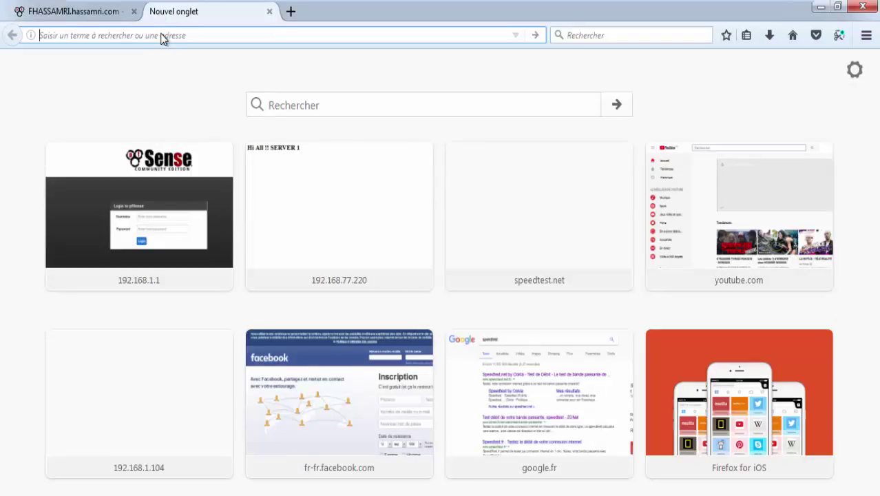
type("speedtest.net")
key("Return")
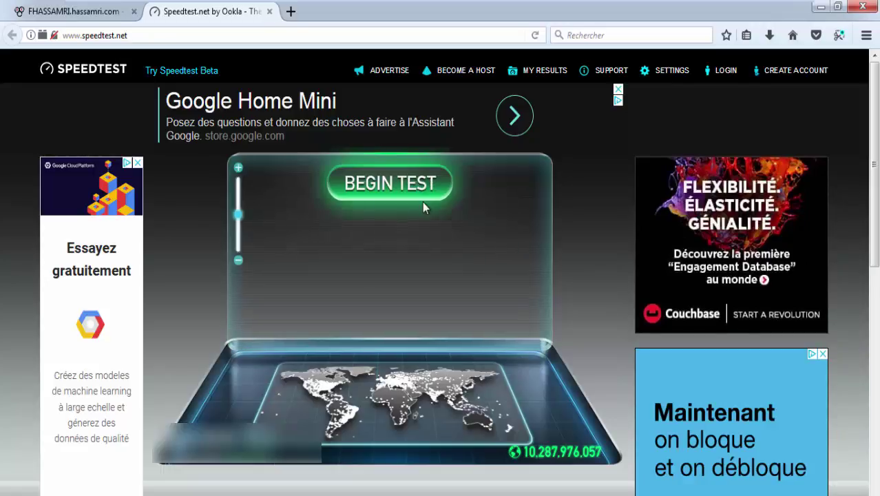
left_click(43, 40)
left_click(198, 122)
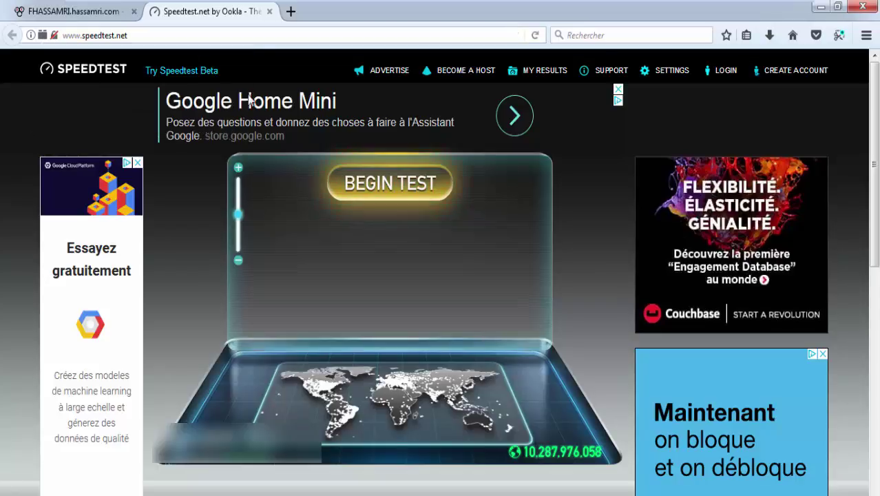
left_click(413, 186)
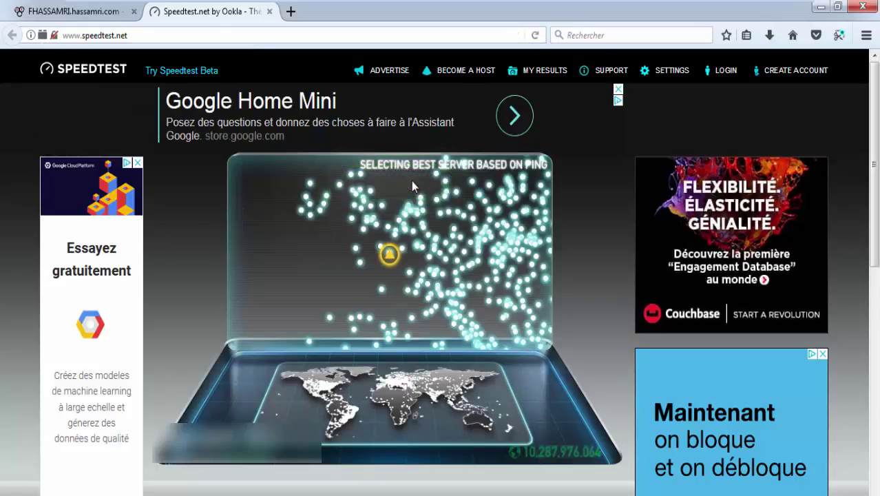